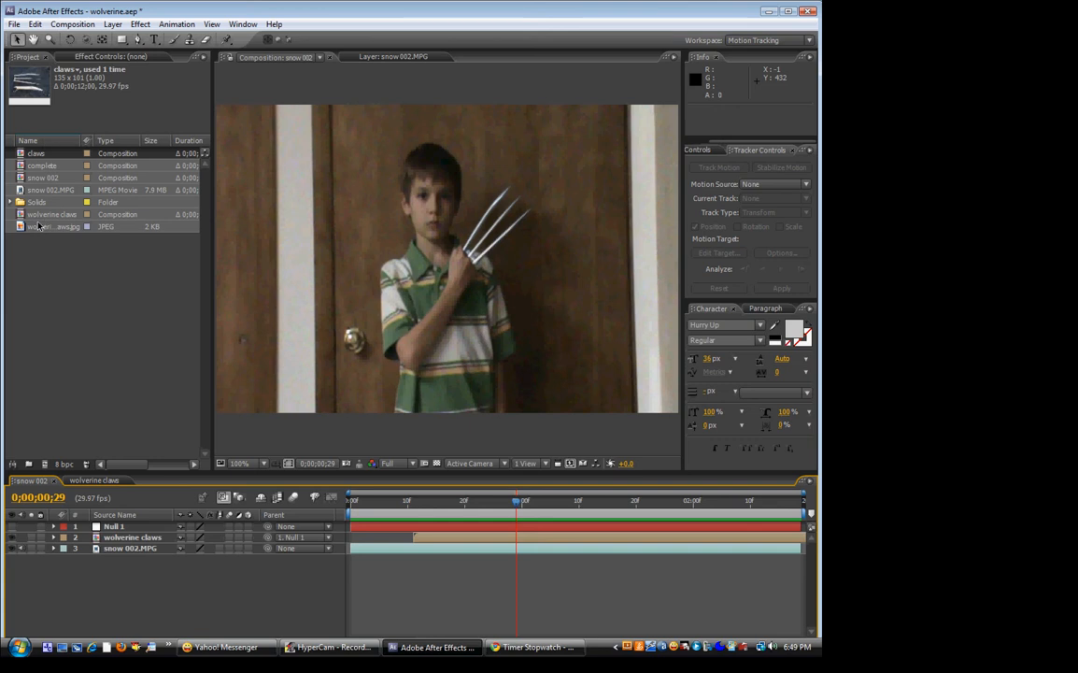
drag(37, 226, 124, 529)
drag(564, 248, 544, 222)
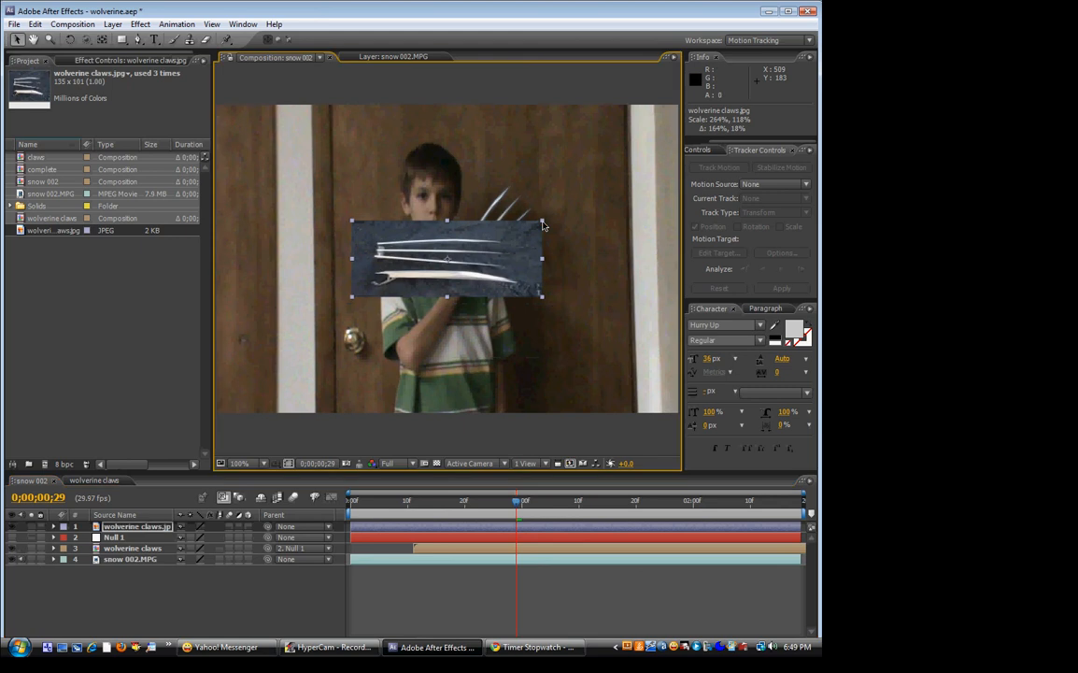
key(Delete)
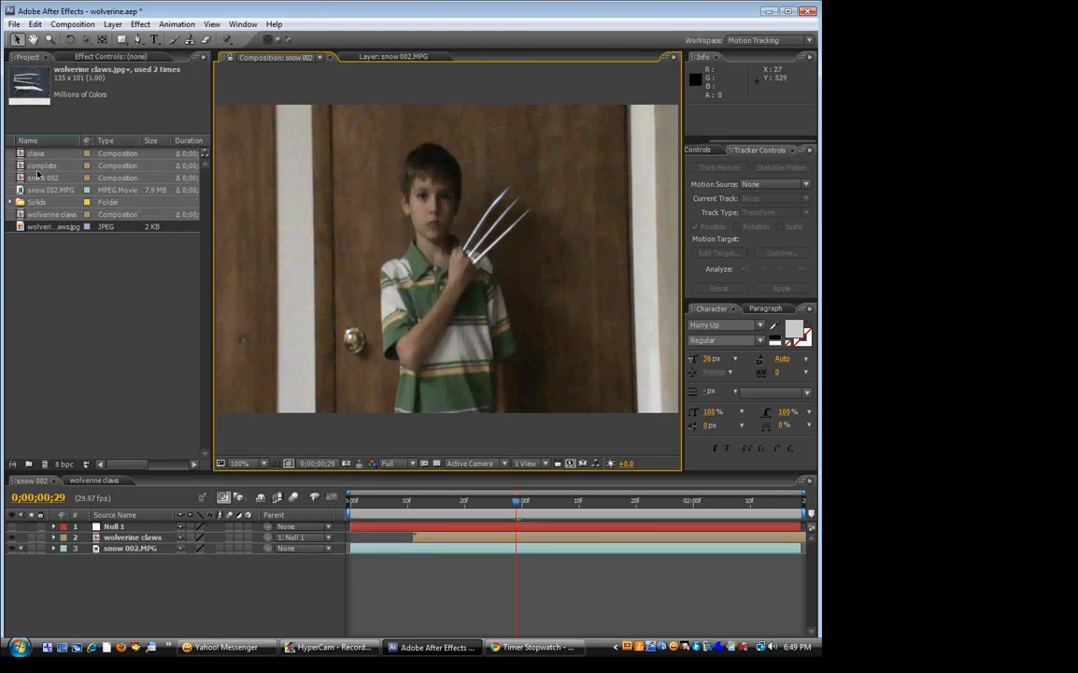
Create a composition from snow 002.MPG, trimming the clip to about 2 seconds around the raised fist and shifting it to the start.
drag(45, 197, 44, 461)
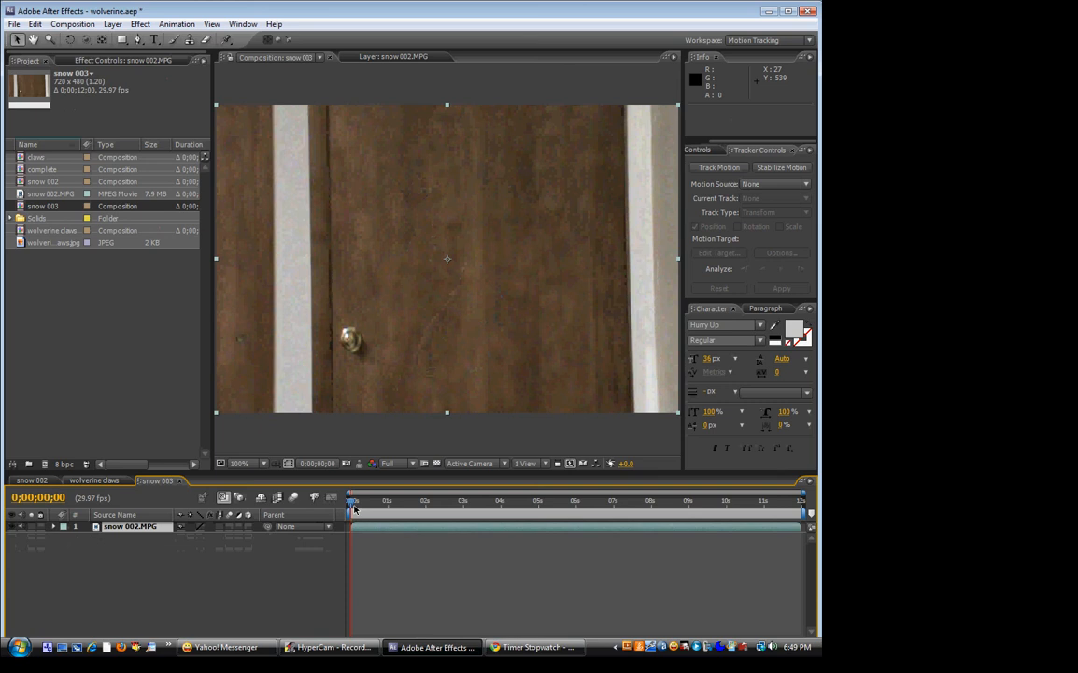
drag(354, 507, 575, 499)
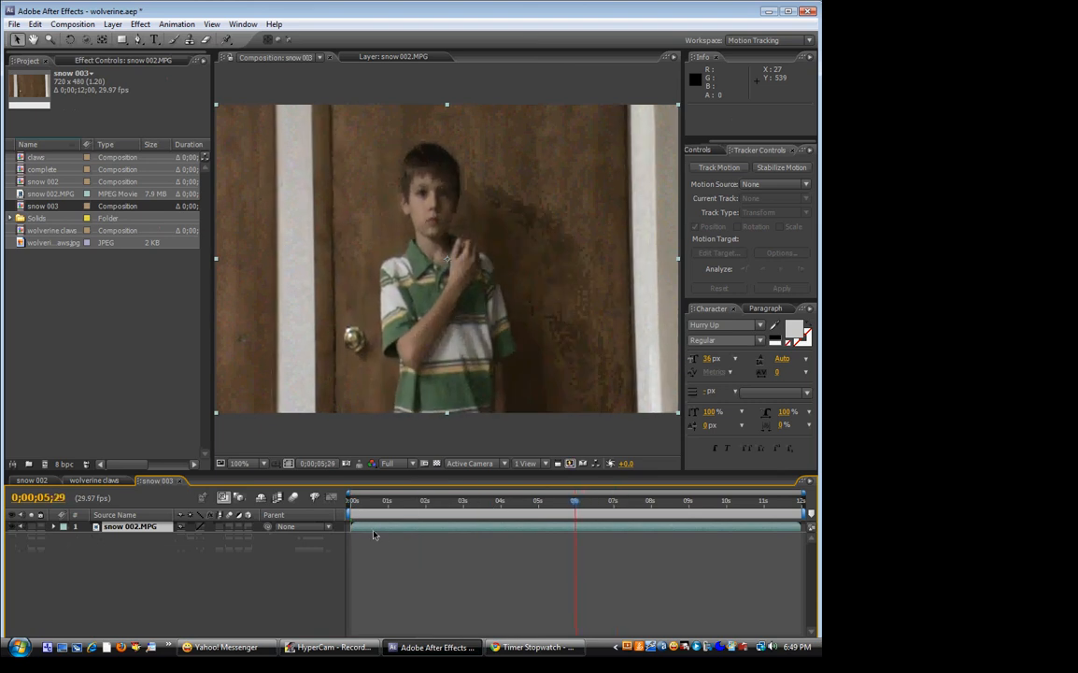
drag(351, 527, 525, 539)
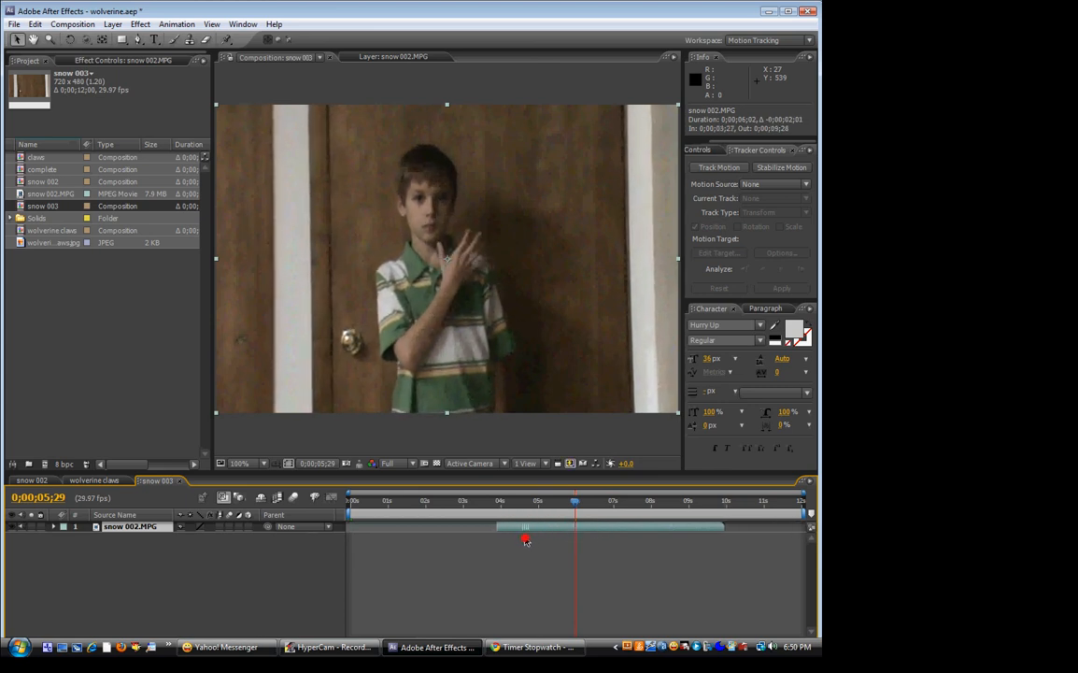
drag(718, 528, 411, 523)
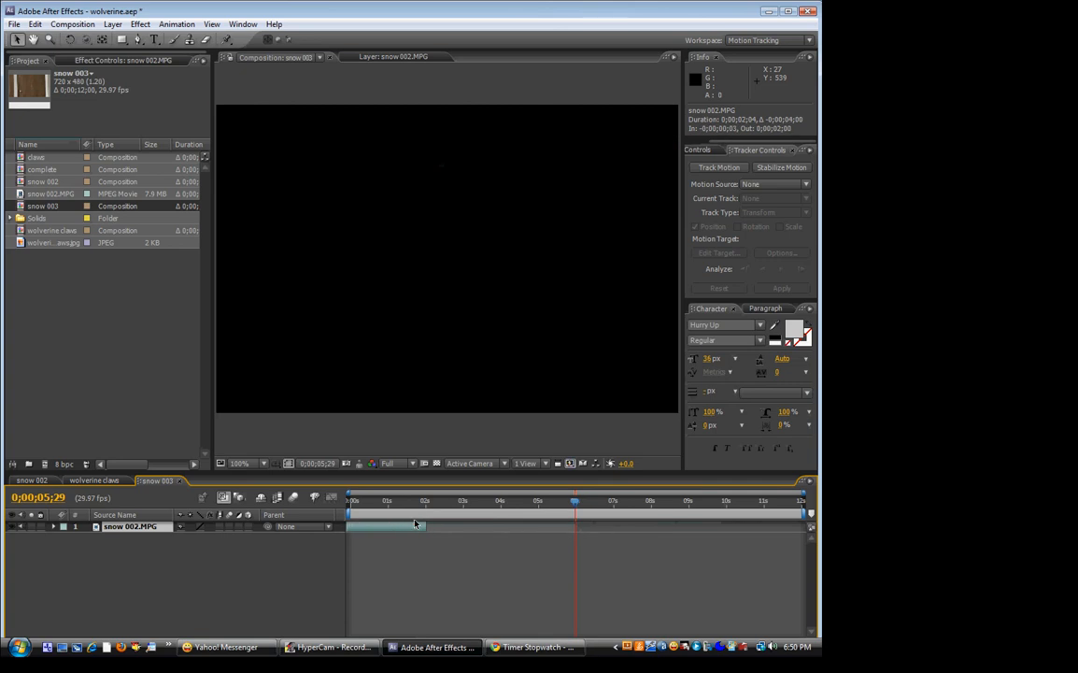
End the work area at the end of the trimmed clip, about 2 seconds, and trim the composition to it.
drag(801, 513, 425, 516)
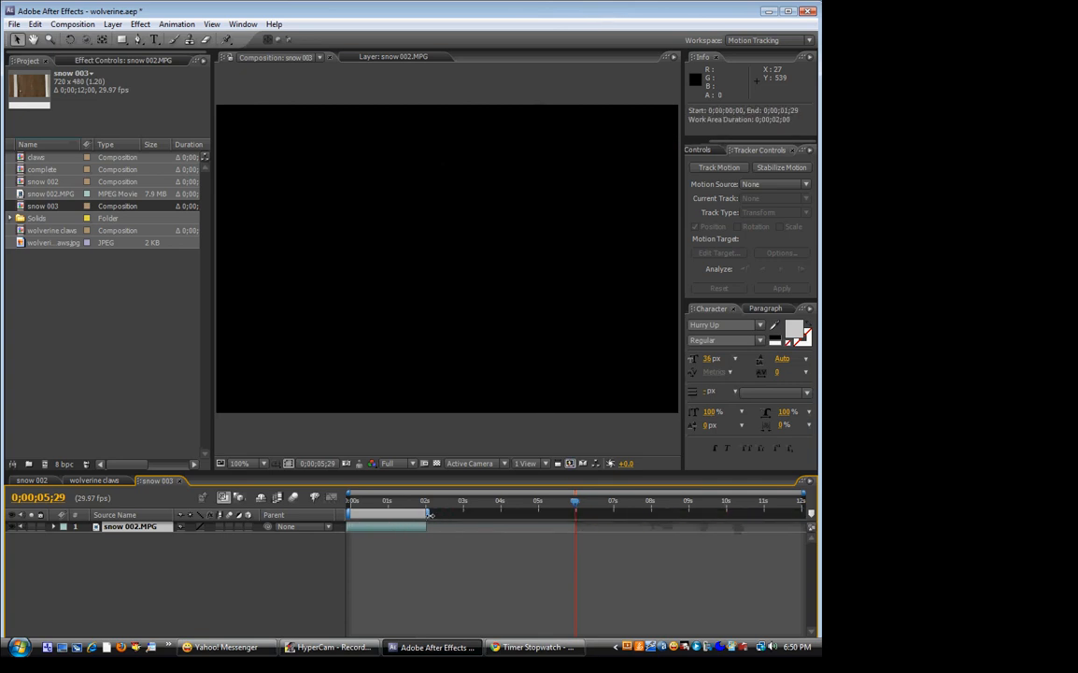
click(72, 24)
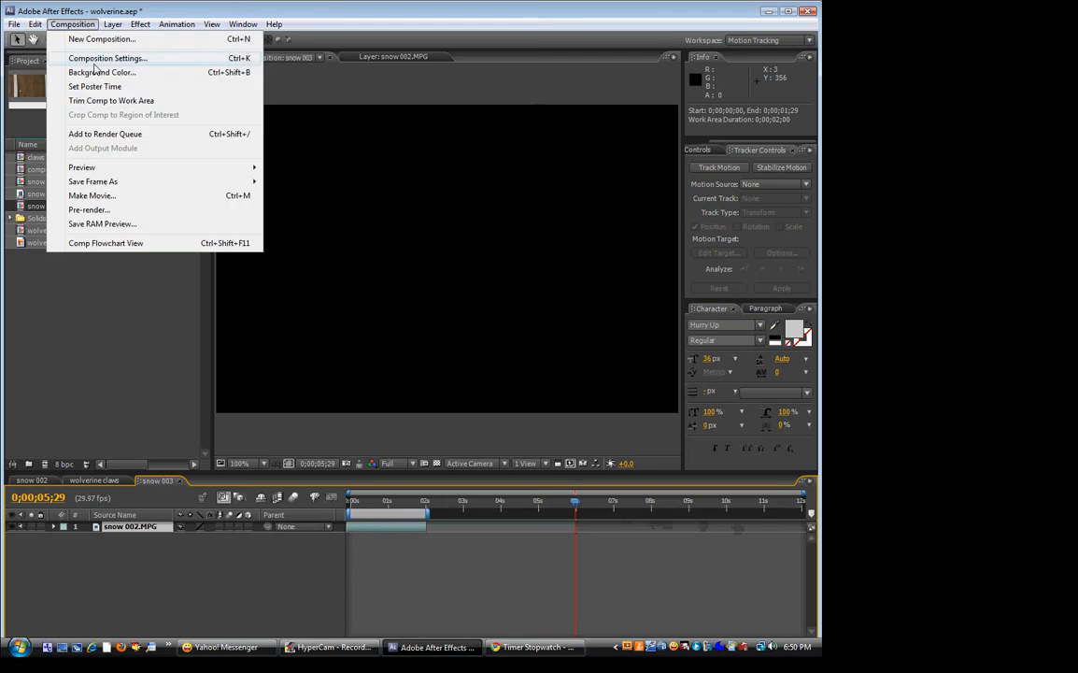
click(133, 103)
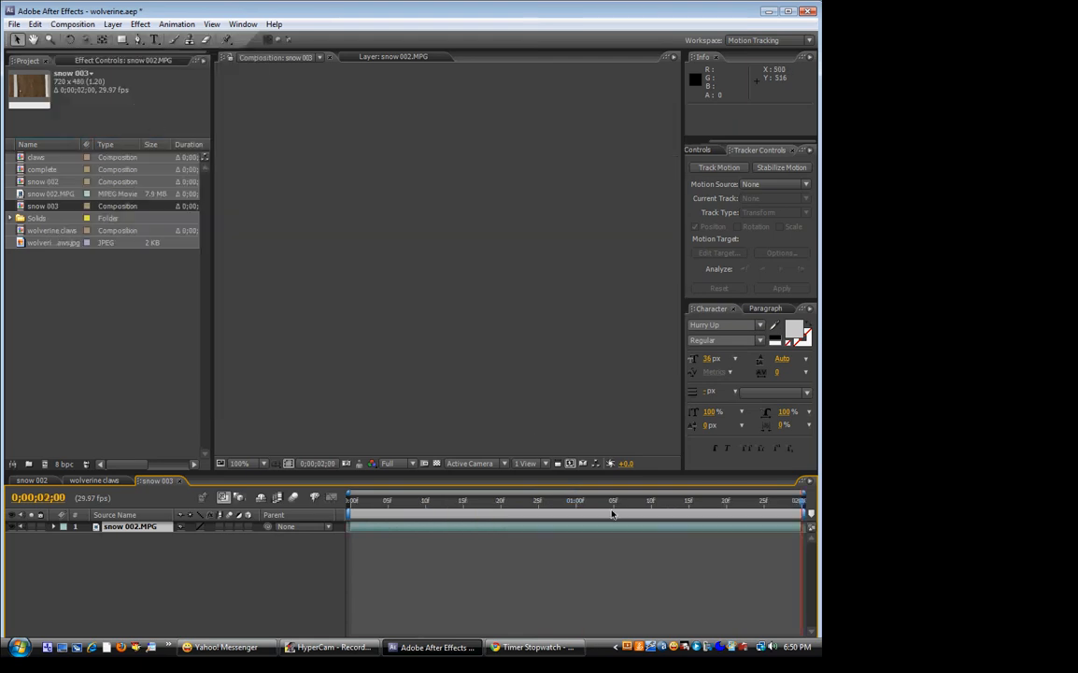
key(space)
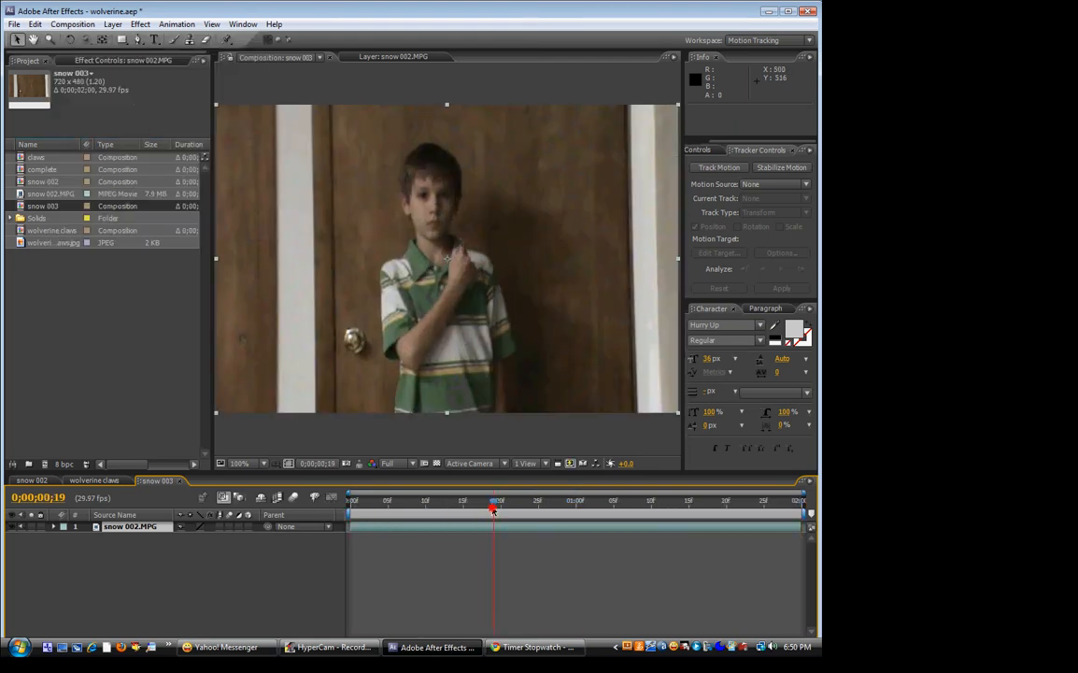
Rename the snow 003 composition as "complete".
click(72, 24)
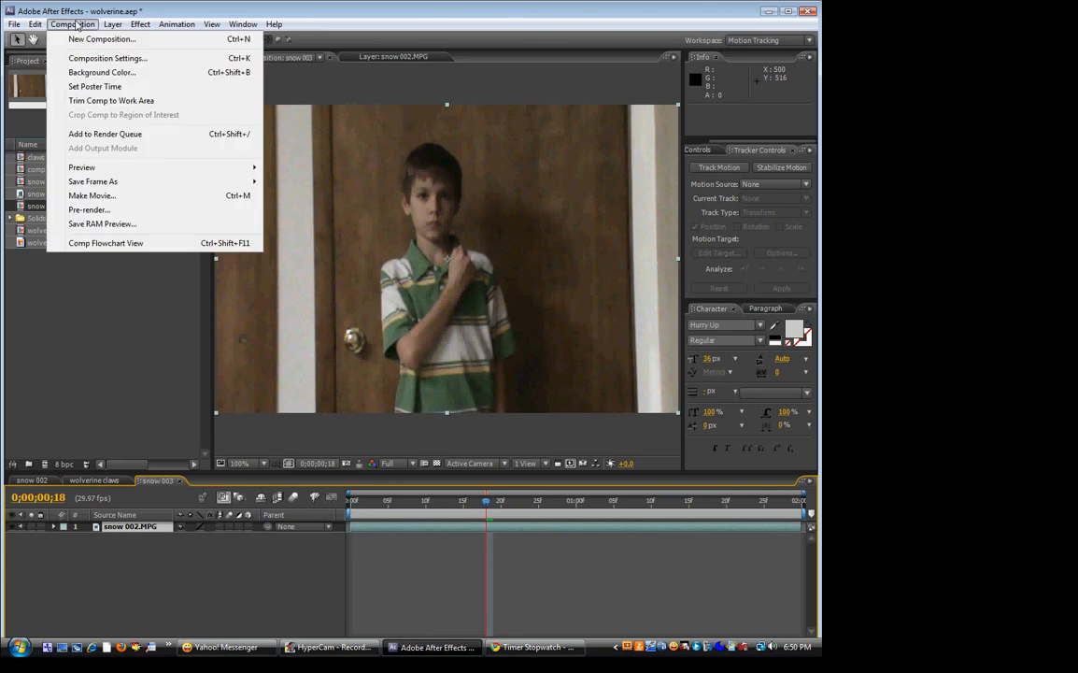
click(101, 58)
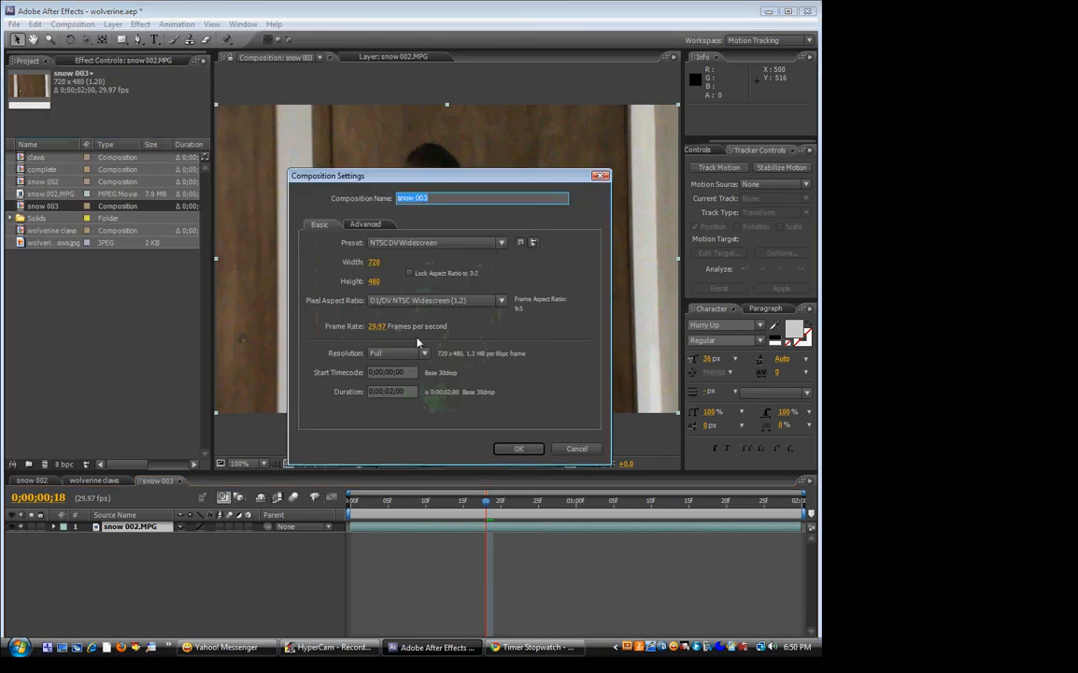
text(complete)
key(Return)
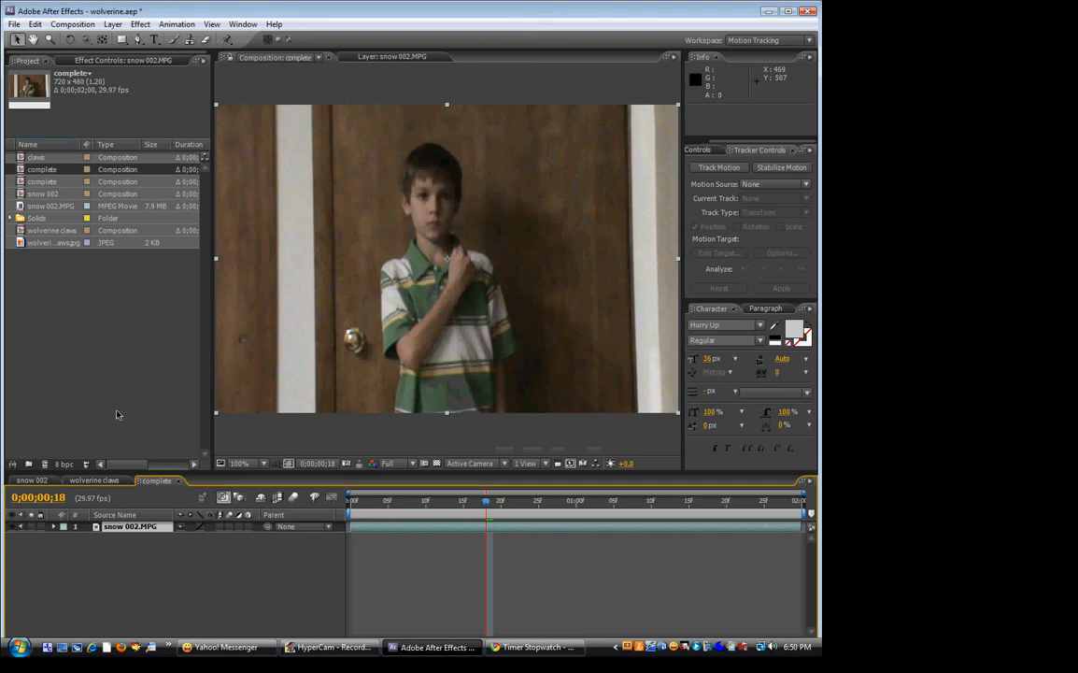
Create a new composition from the wolverine claws.jpg image.
click(53, 207)
click(50, 244)
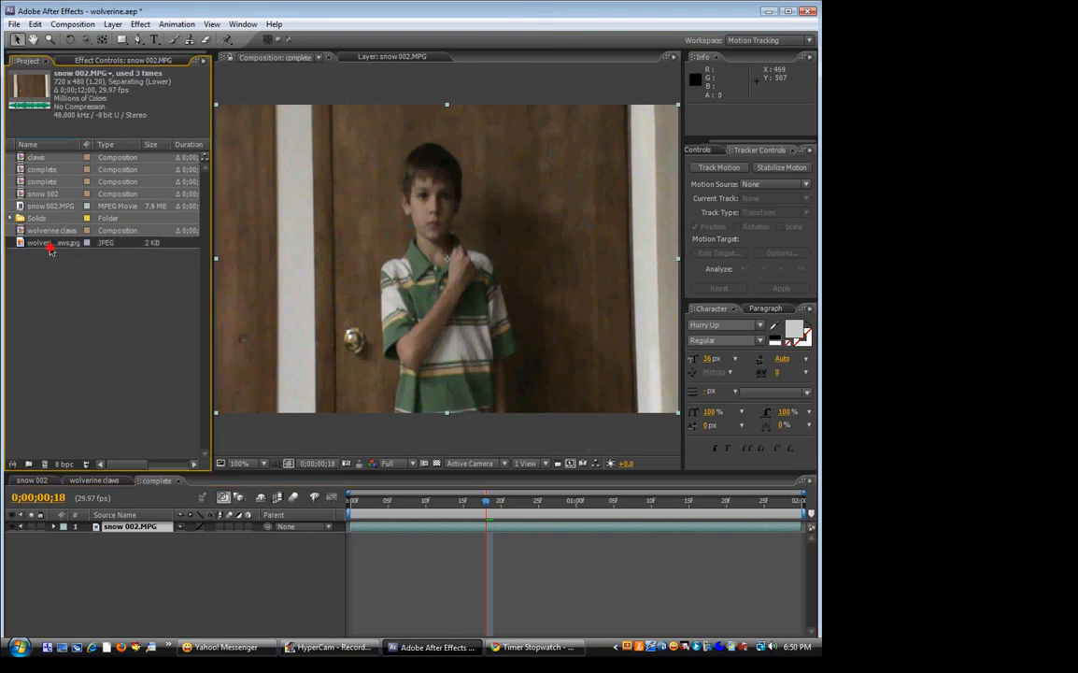
drag(53, 248, 44, 465)
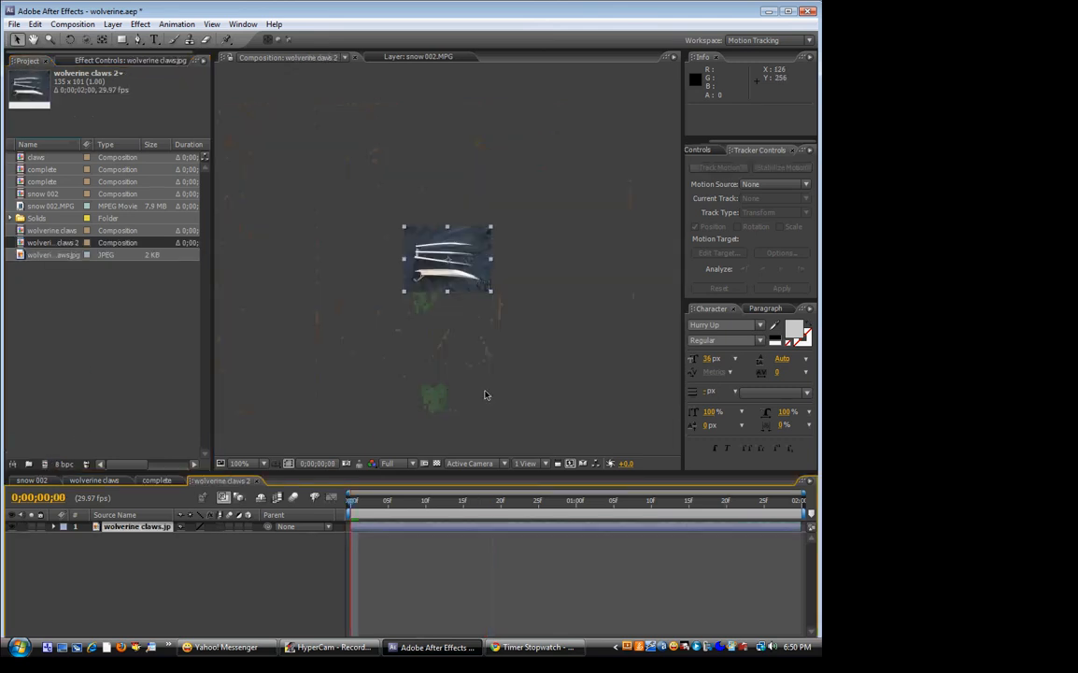
Trace a closed Pen tool mask around the three upper claws and their connecting base, leaving out the lowest blade.
scroll(485, 393, up, 3)
scroll(481, 378, down, 1)
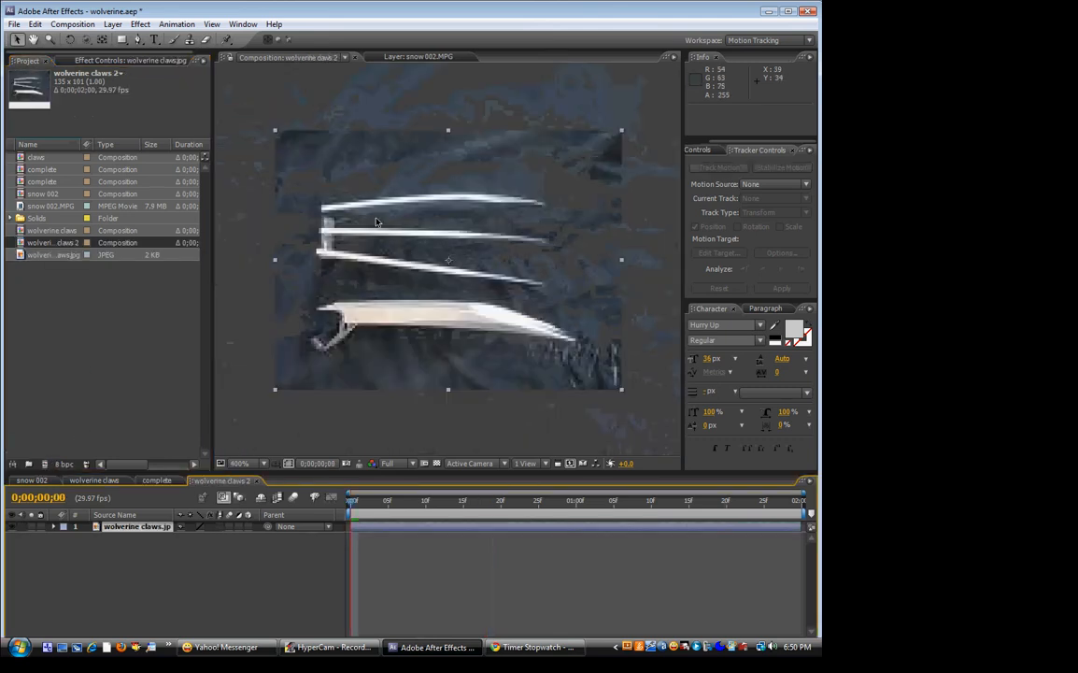
click(139, 41)
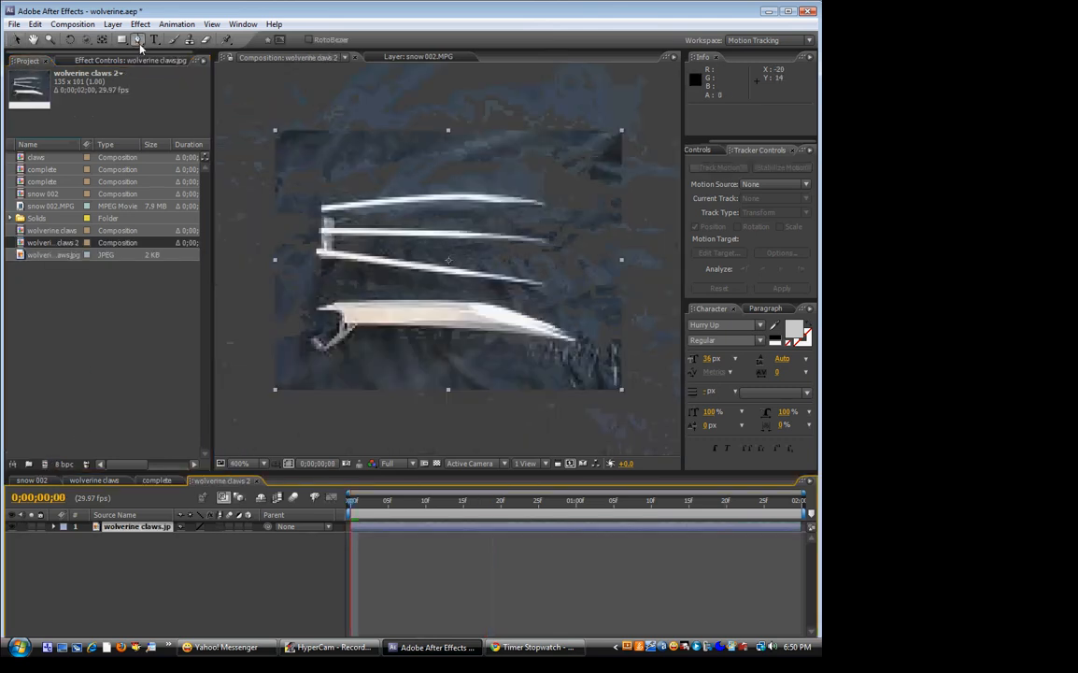
click(333, 246)
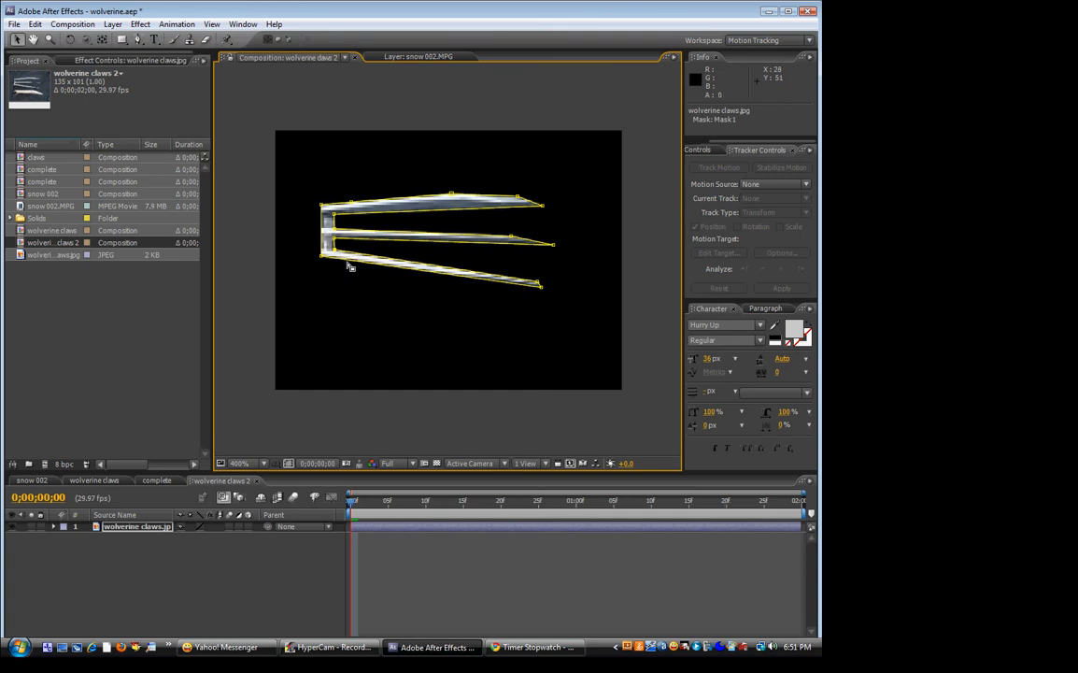
click(233, 275)
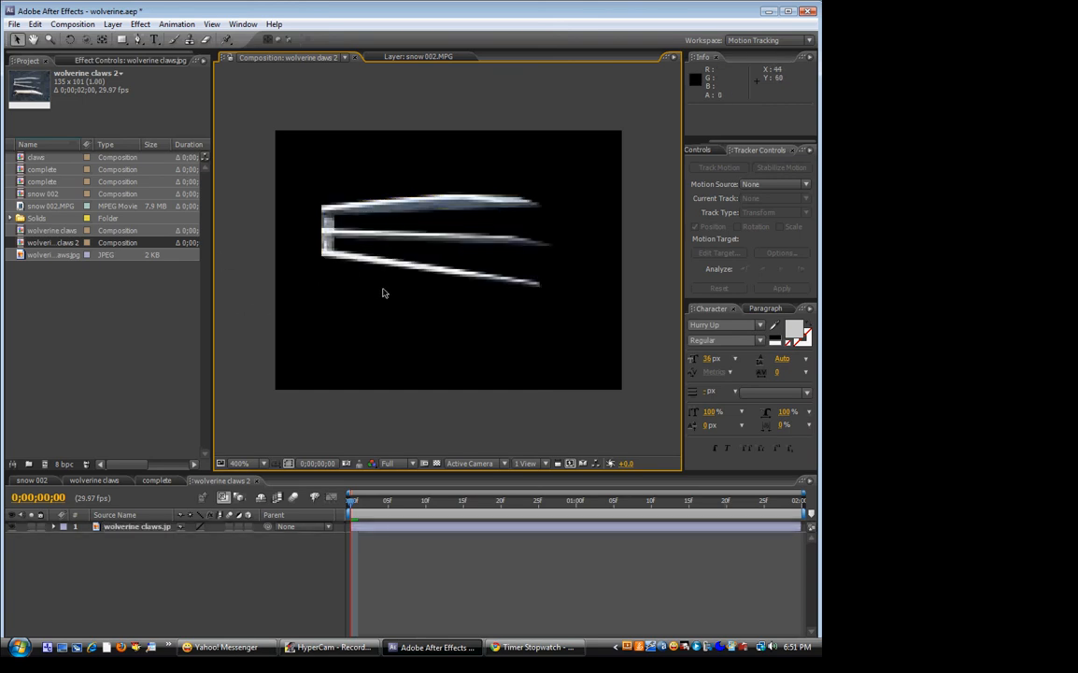
Set the mask feather of the traced claws to 2 pixels.
click(134, 529)
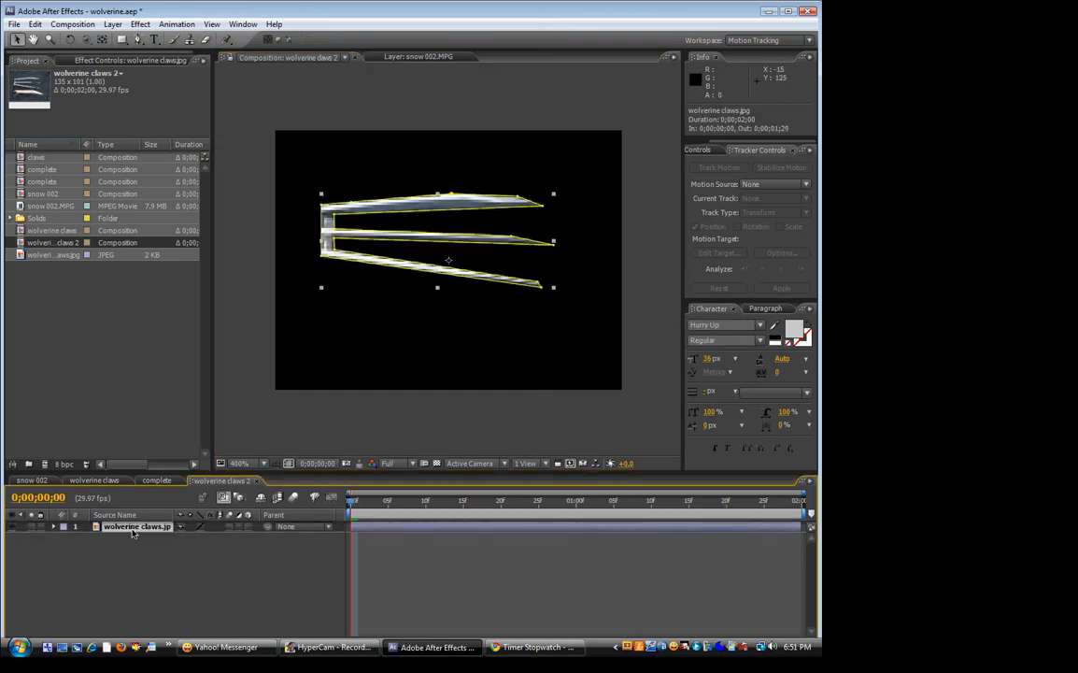
key(f)
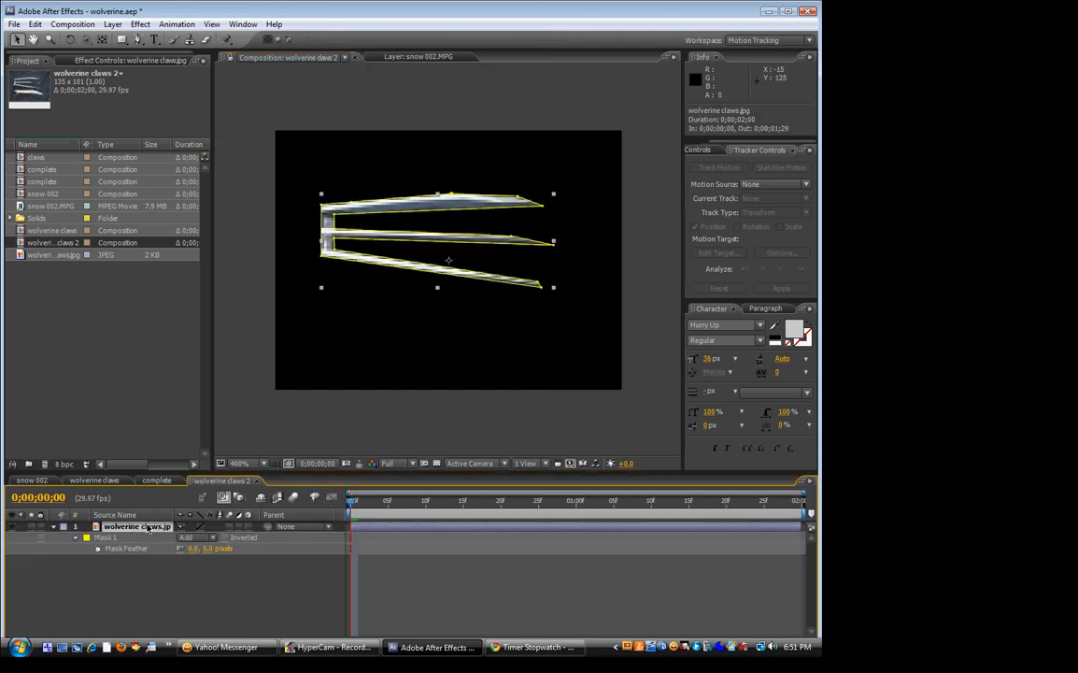
click(206, 550)
text(4)
click(229, 601)
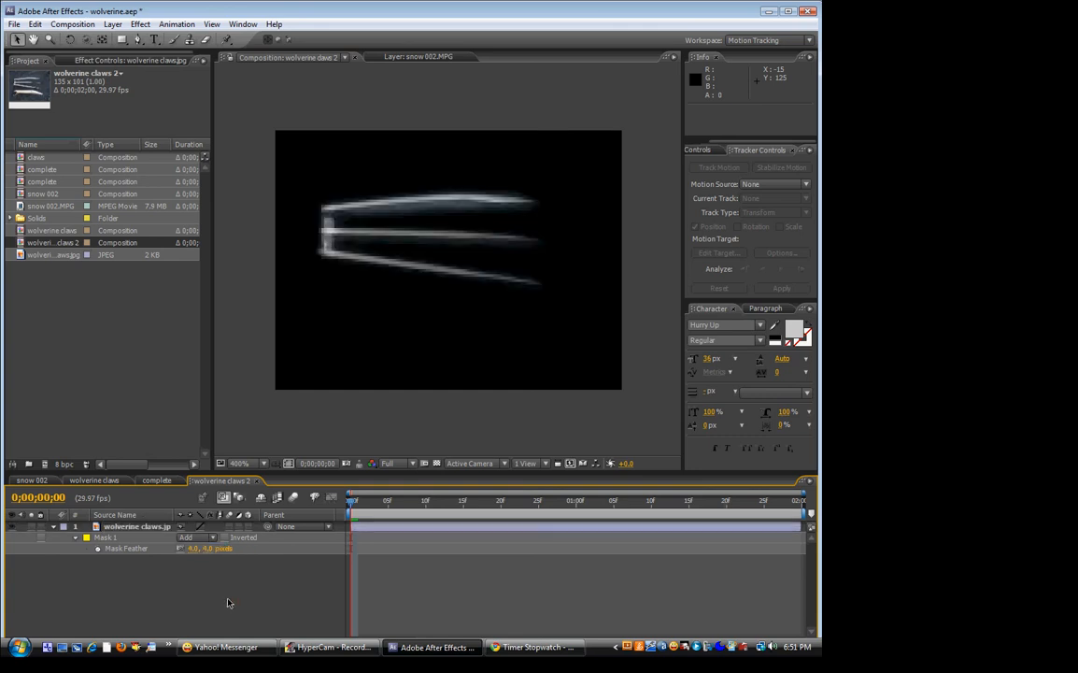
click(209, 549)
text(2)
click(228, 610)
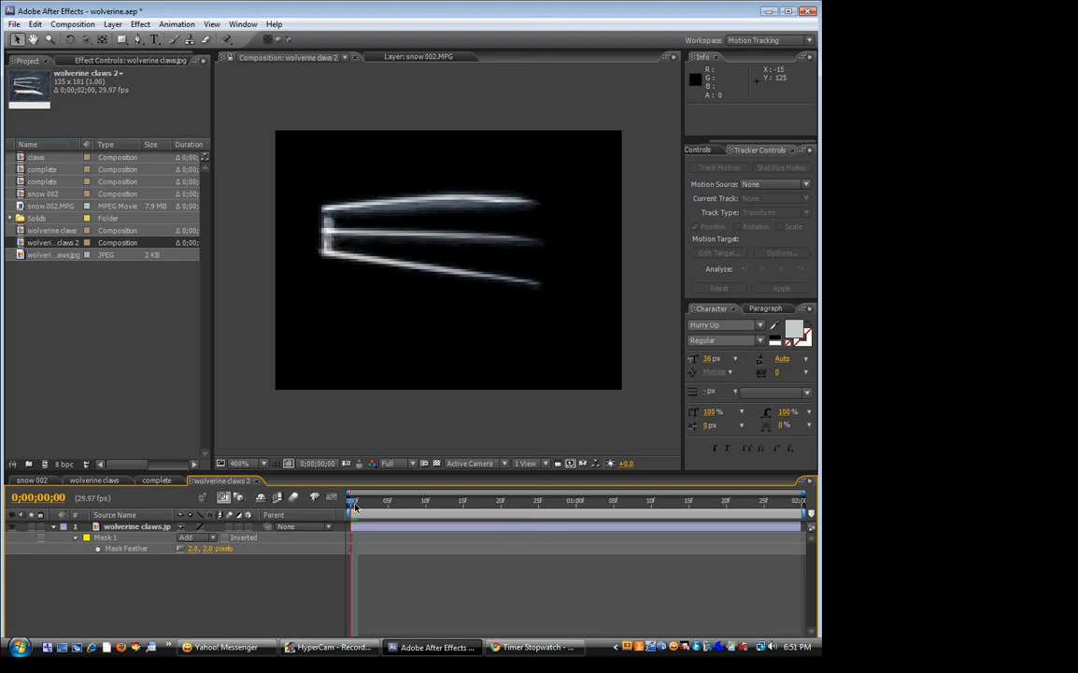
Draw a tall rectangular mask on the wolverine claws.jpg layer over the base that joins the three claws.
click(136, 526)
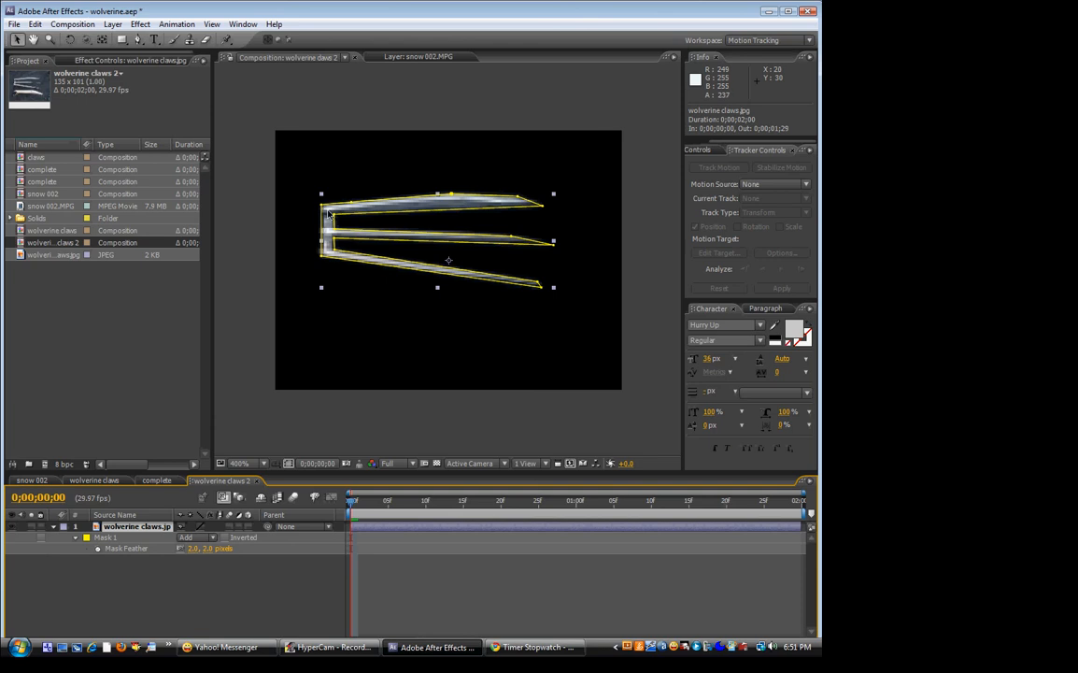
click(122, 41)
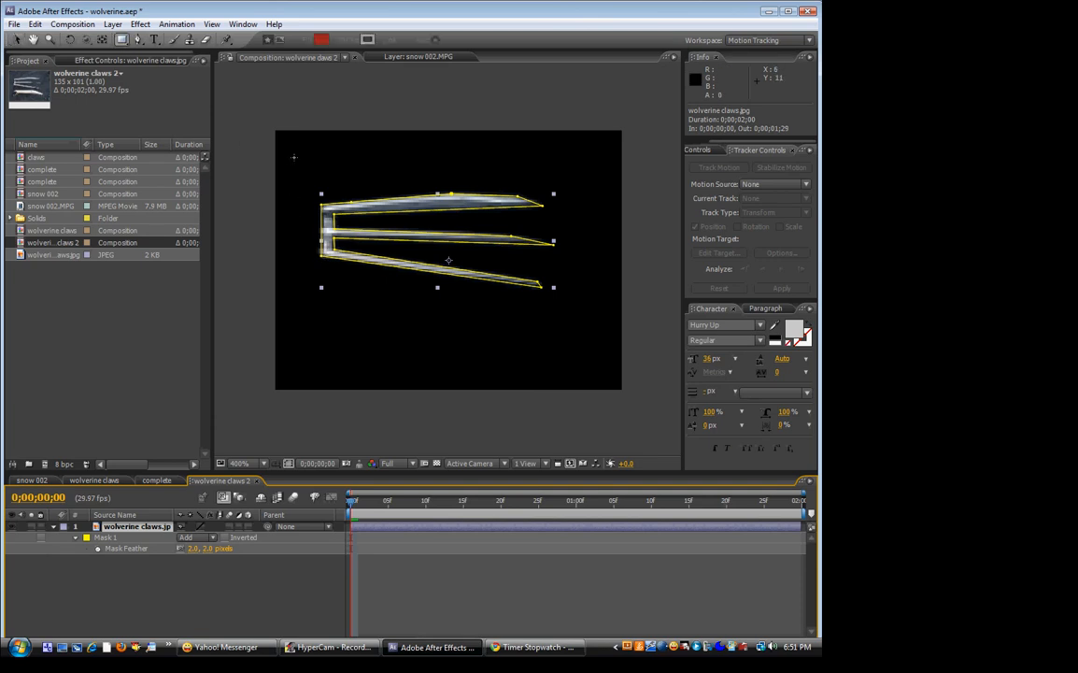
drag(291, 166, 336, 286)
click(16, 39)
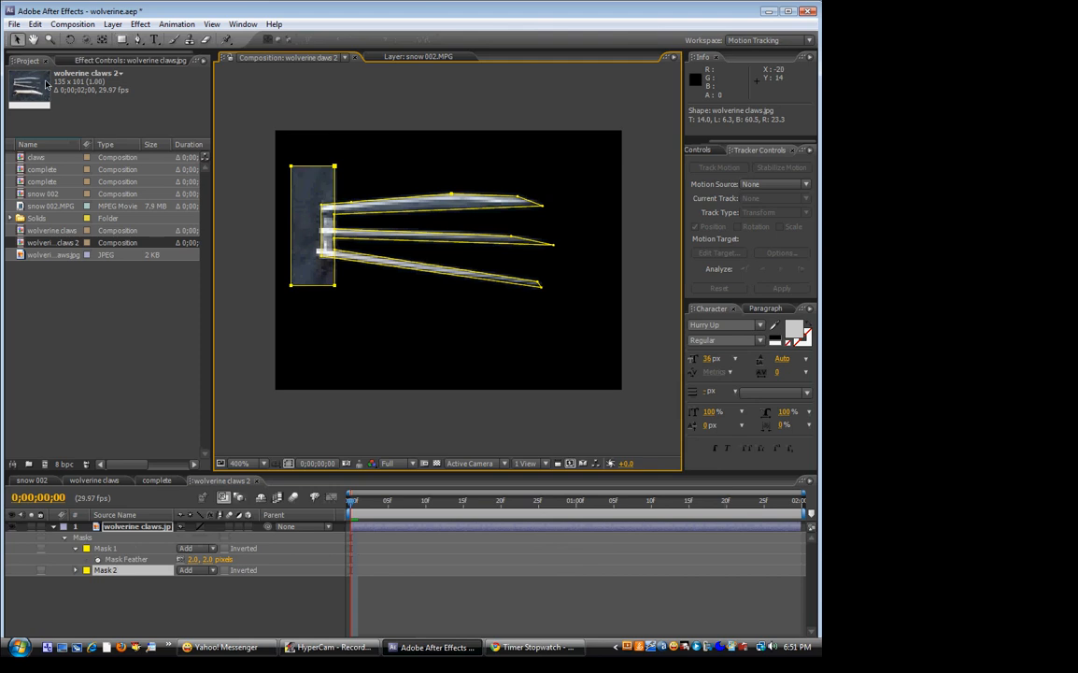
Set the mode of the rectangular Mask 2 to Subtract so the claws' connecting base is cut away.
click(117, 572)
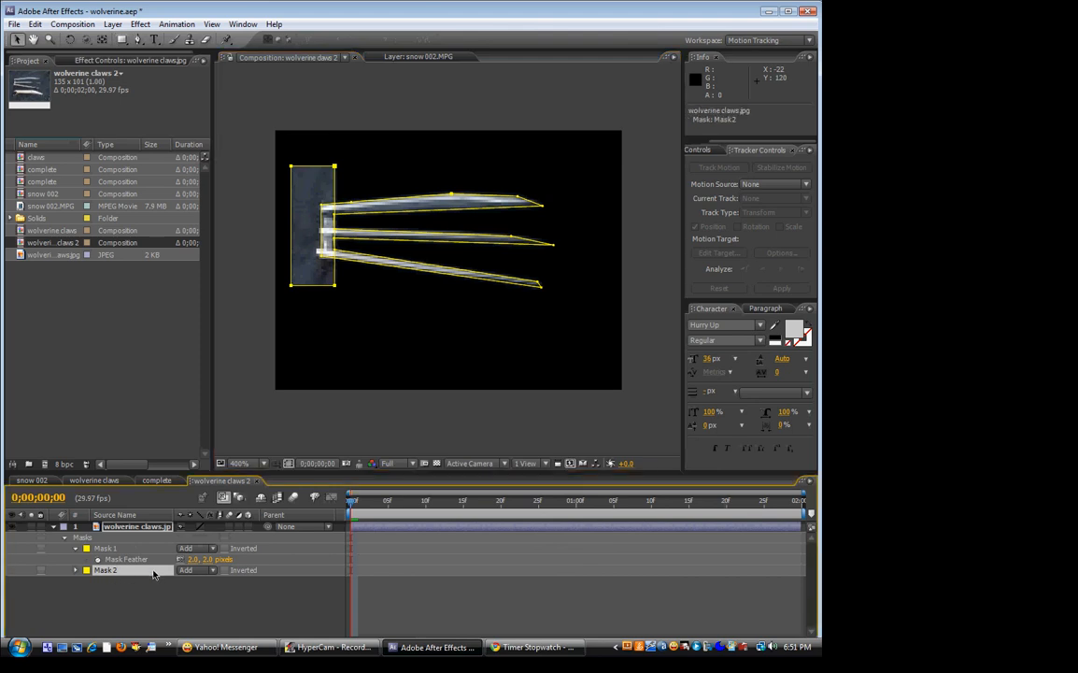
click(190, 571)
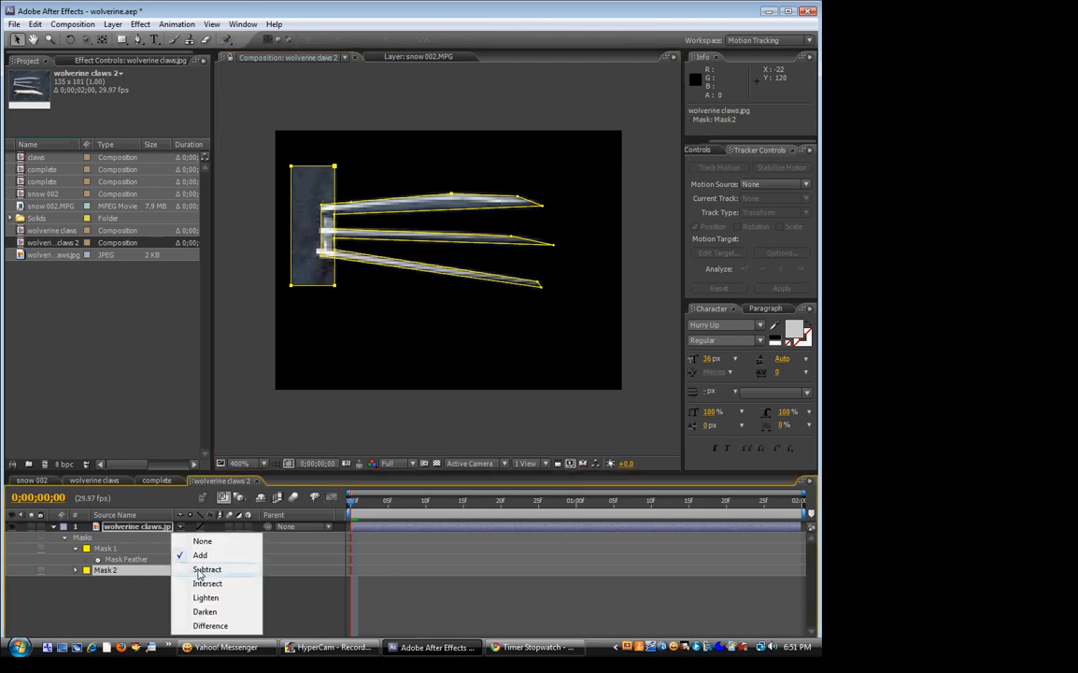
click(198, 572)
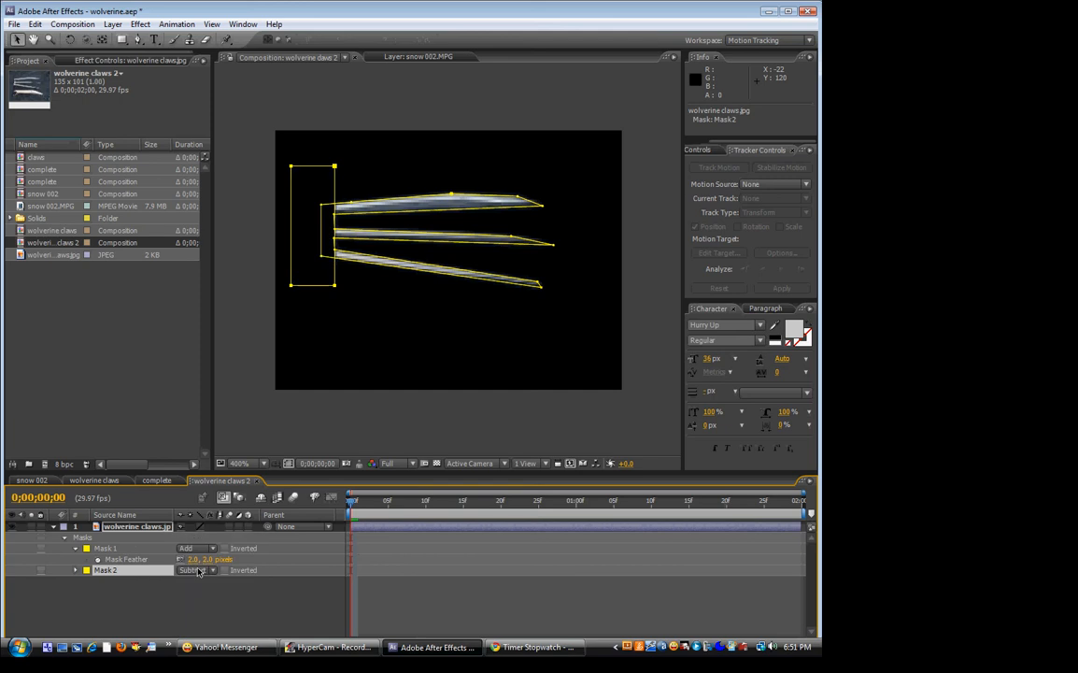
click(396, 411)
click(396, 411)
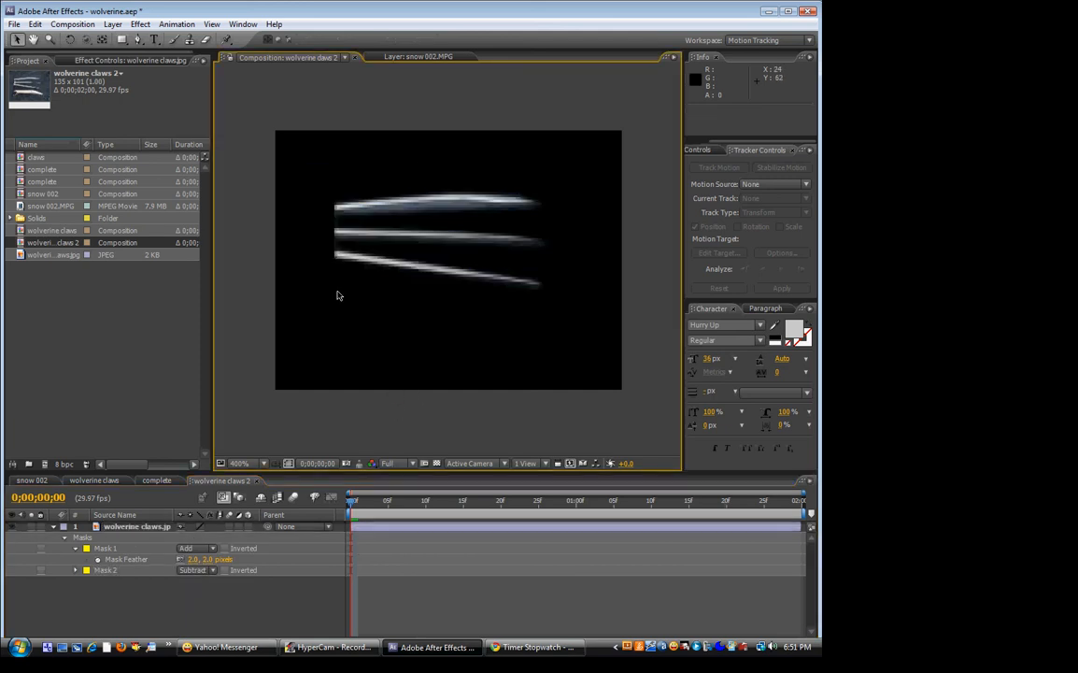
Stretch the claw-tip side of the rectangular Mask 2 past the tips to cover all three claws.
click(280, 528)
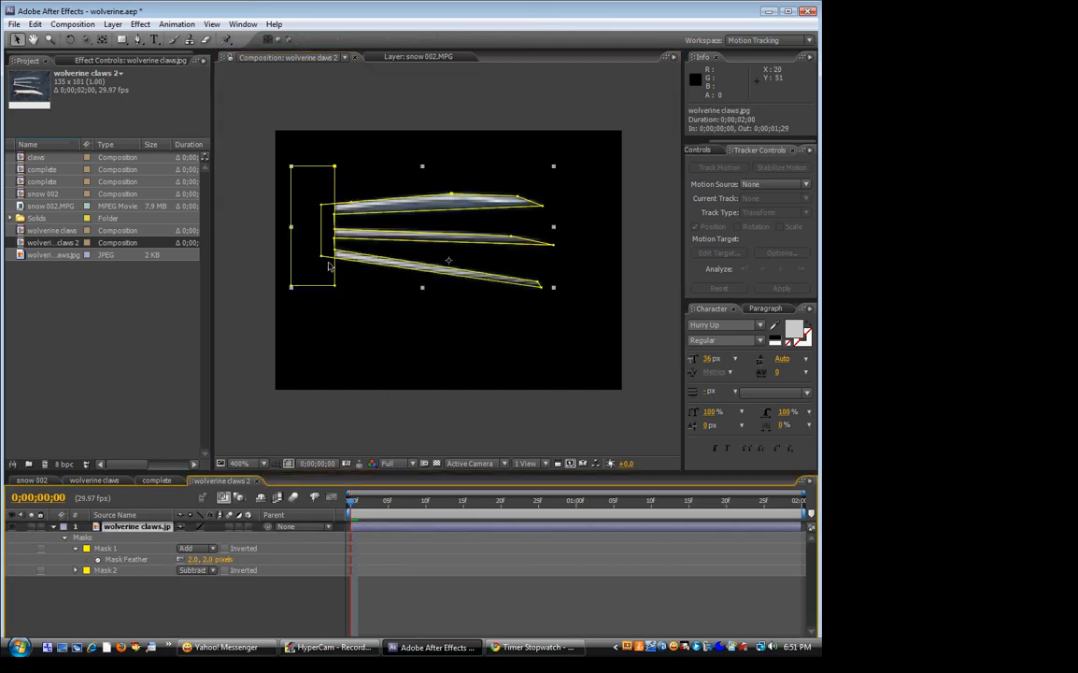
drag(336, 267, 563, 276)
click(482, 271)
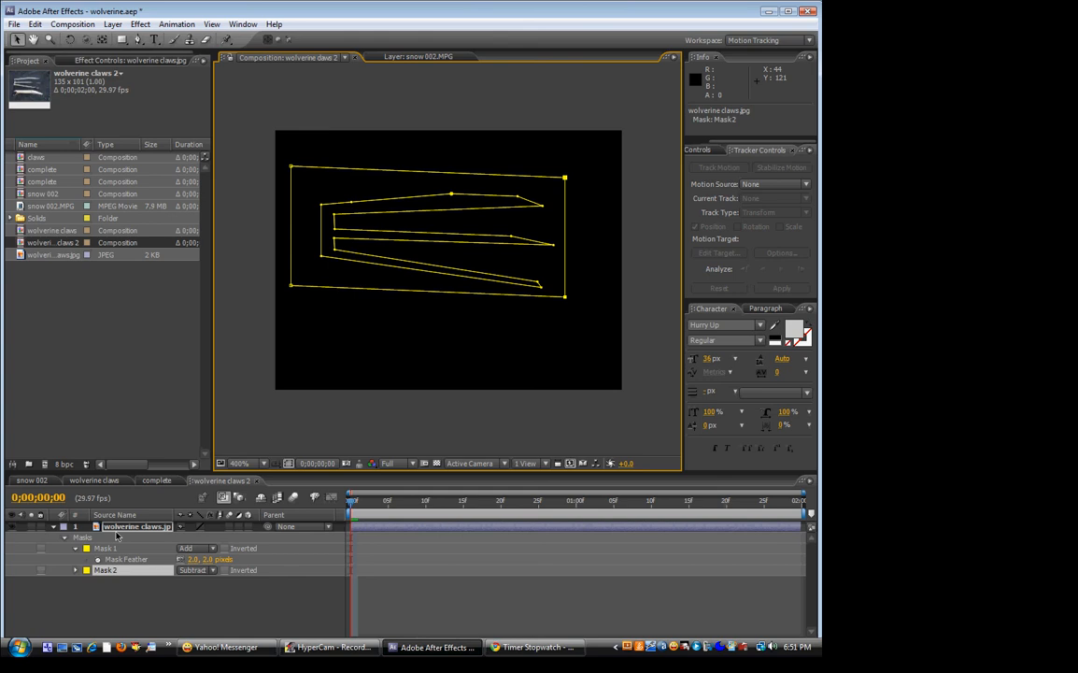
Reveal the mask paths of the wolverine claws.jpg layer and set a Mask Path keyframe for Mask 2 at 0;00;00;00.
click(126, 527)
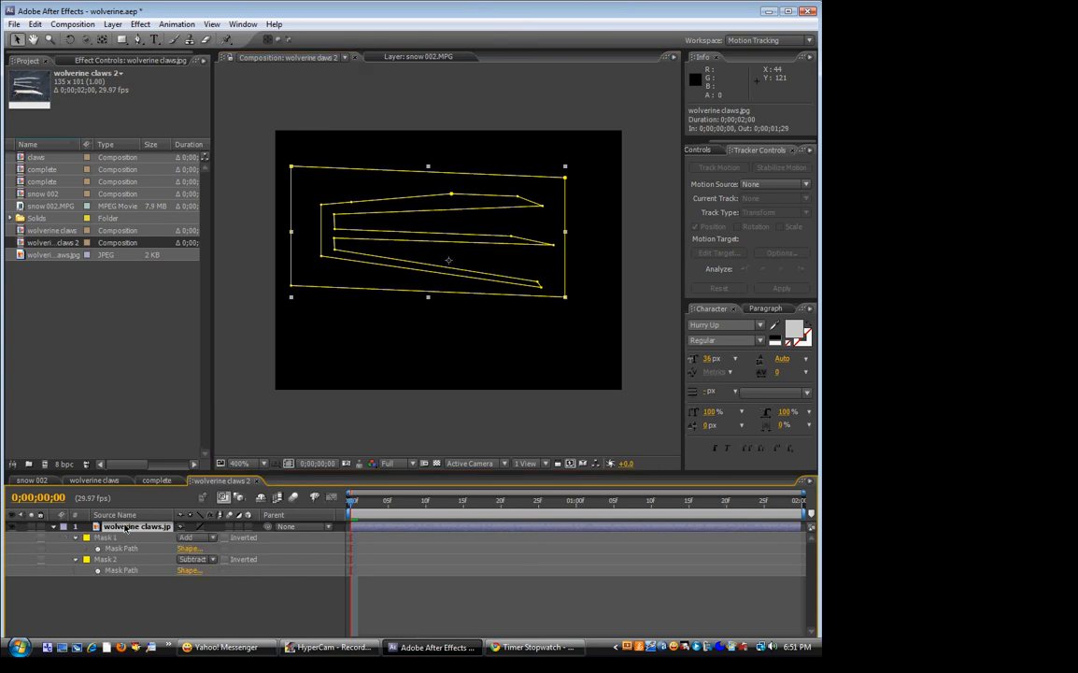
key(m)
key(m)
key(m)
key(m)
key(m)
key(m)
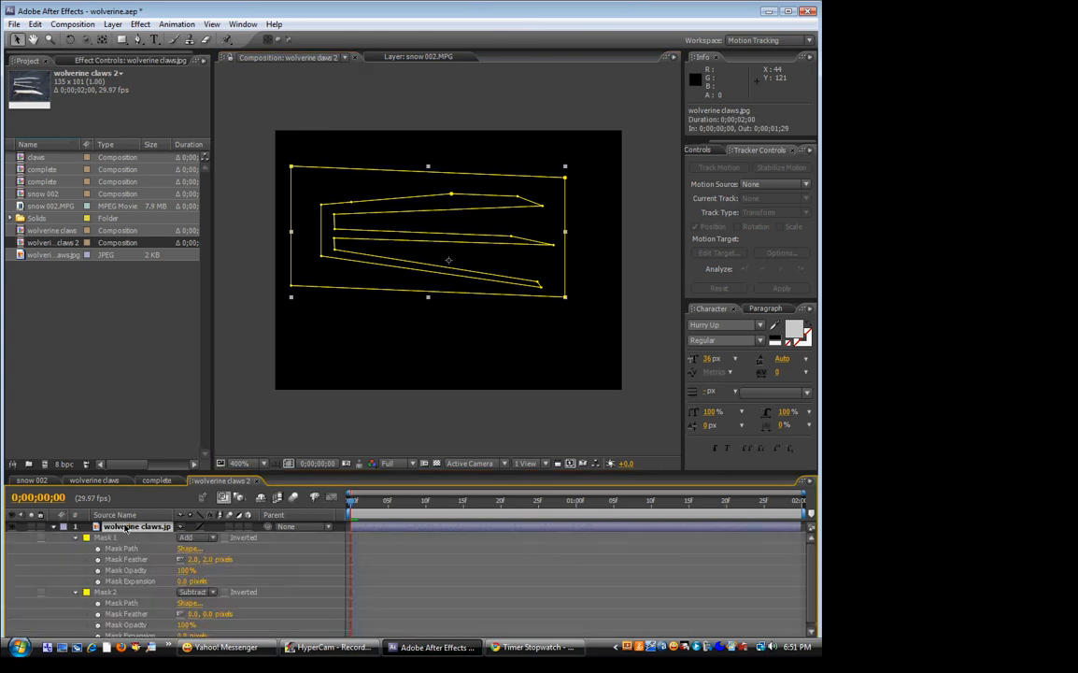
key(m)
click(140, 563)
click(123, 530)
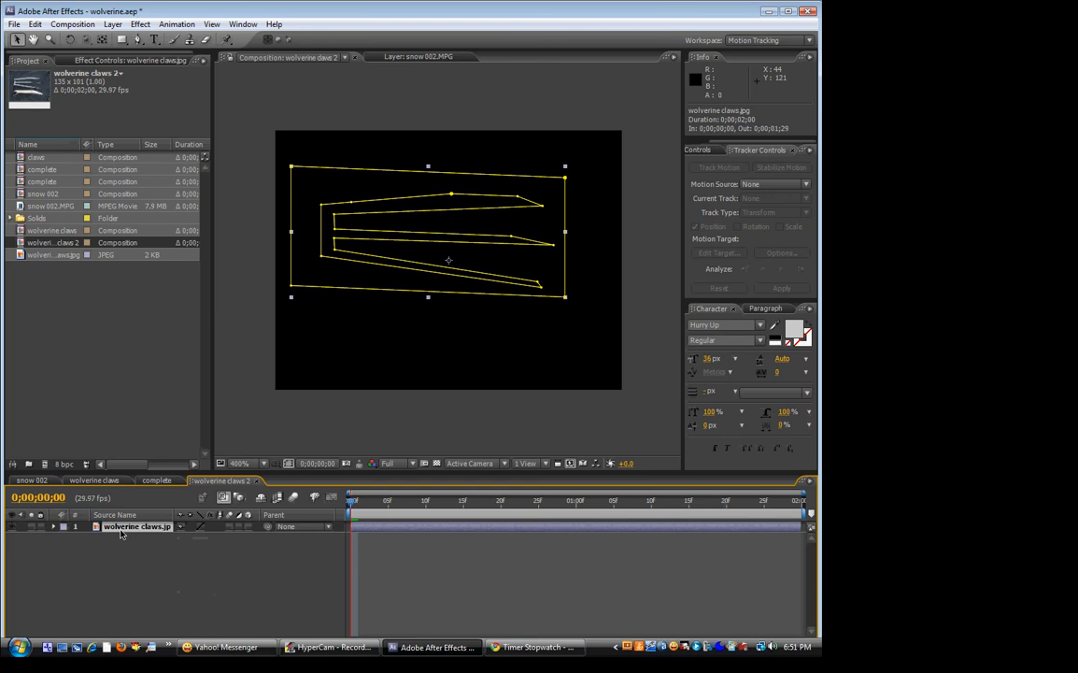
key(m)
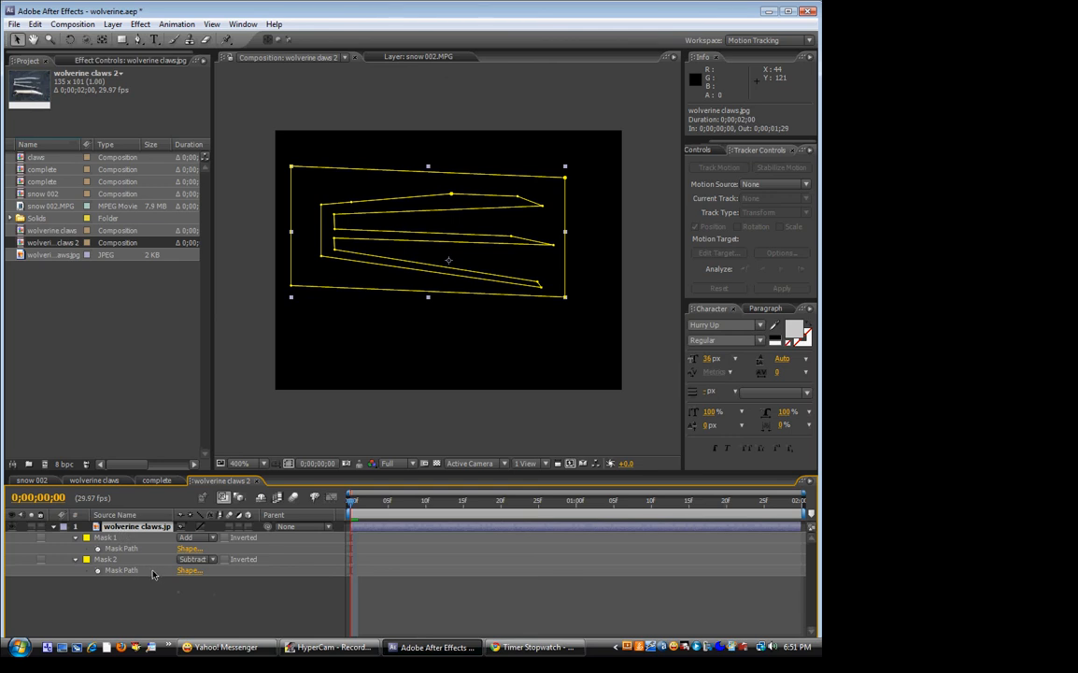
click(98, 571)
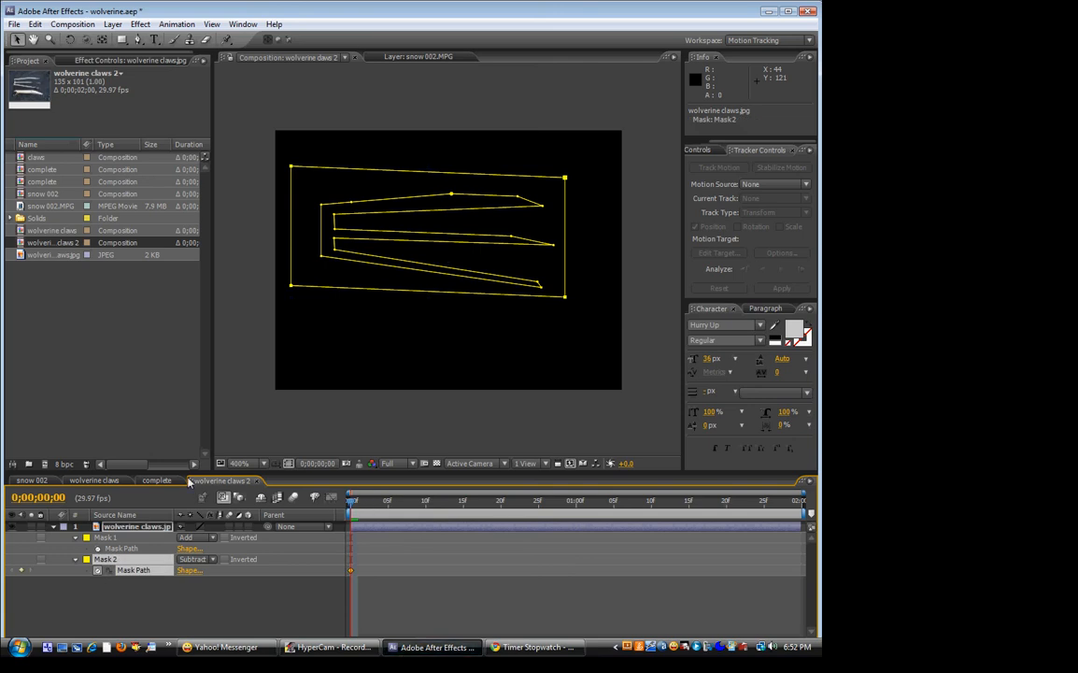
Check the fist timing in the complete composition, and at 0;00;00;03 in wolverine claws 2 pull Mask 2's claw-tip side back to the claws' base.
click(155, 480)
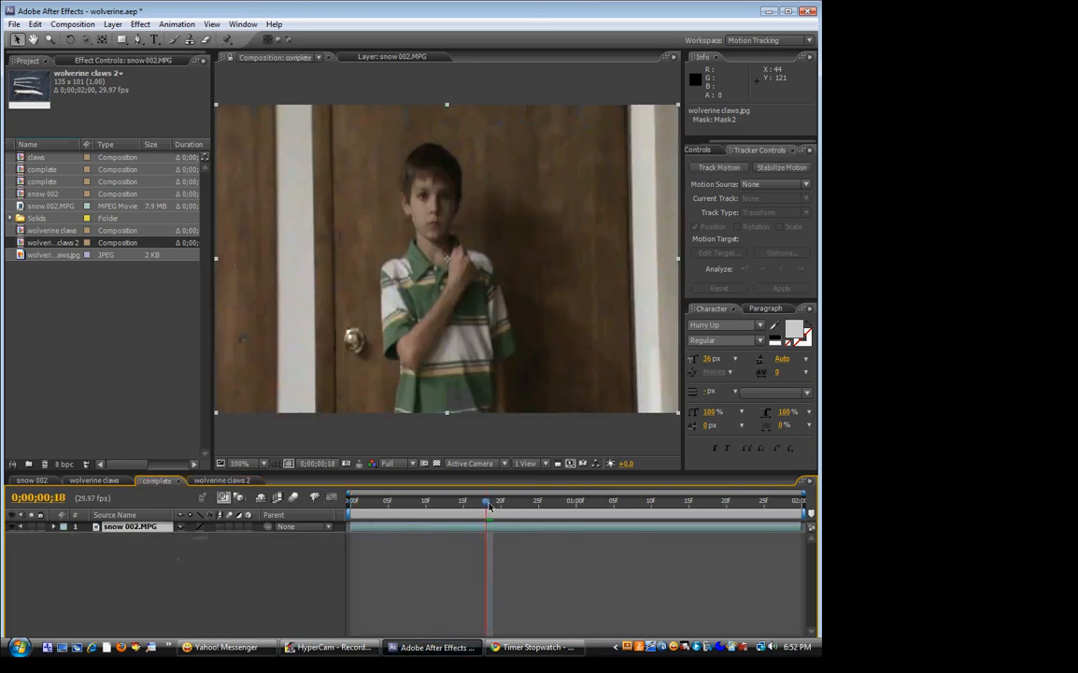
drag(486, 502, 378, 506)
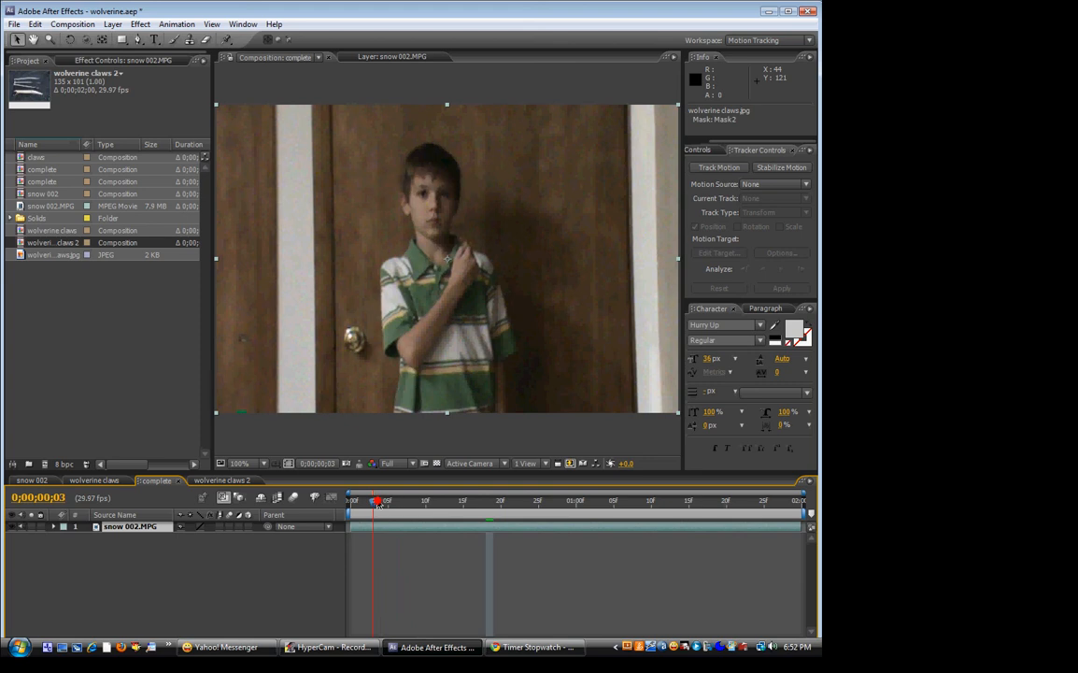
drag(379, 505, 773, 498)
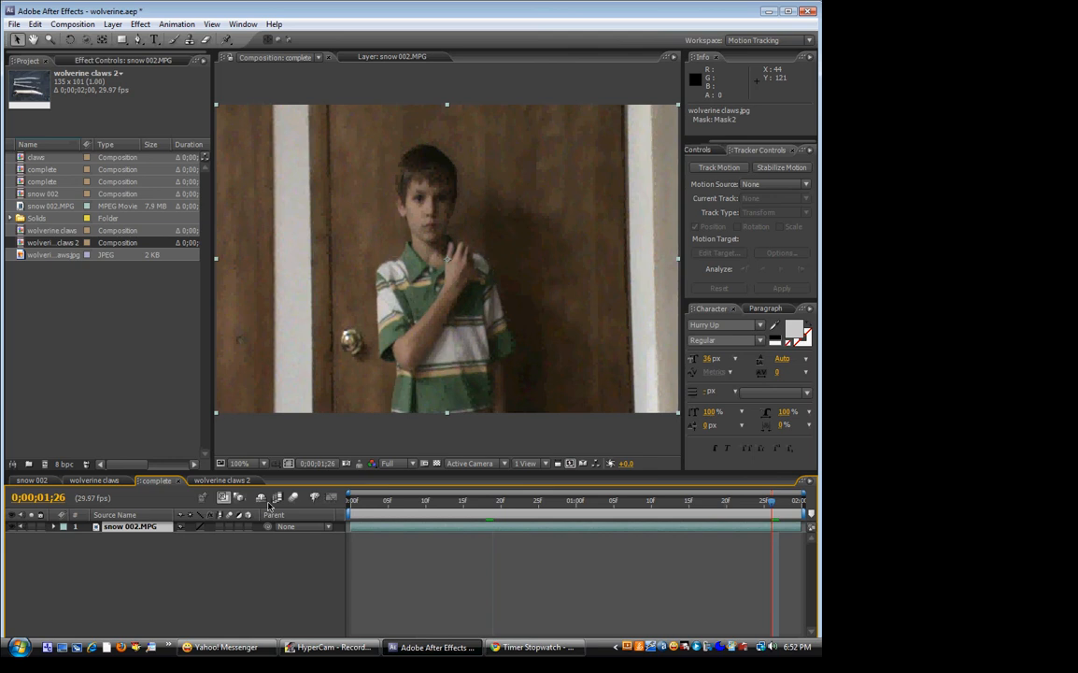
click(216, 480)
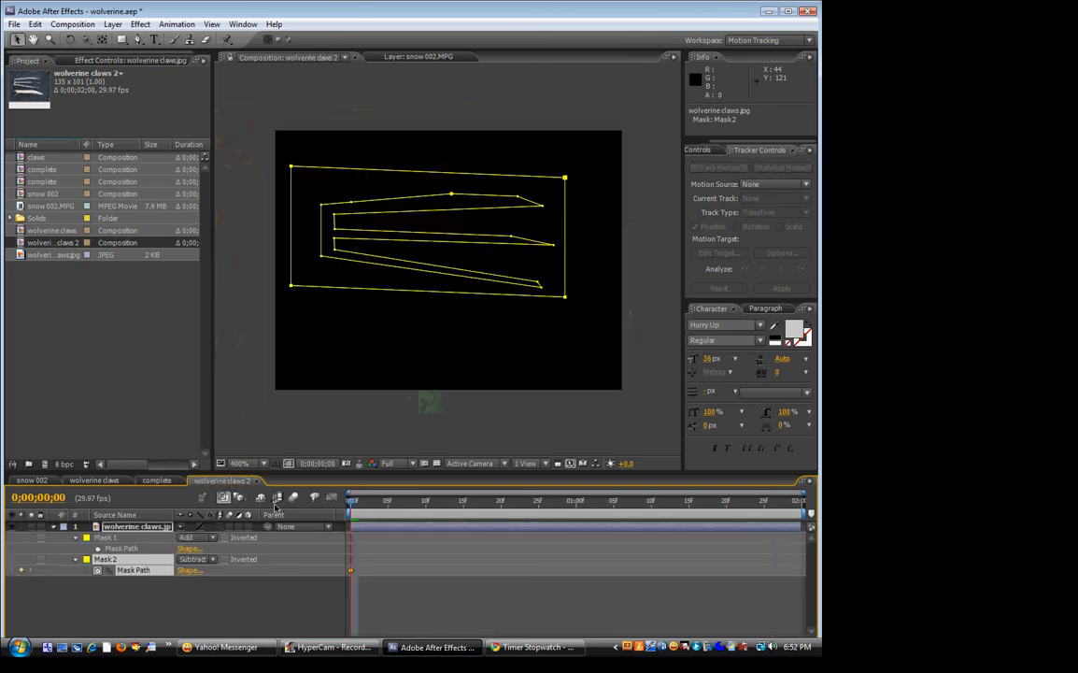
drag(350, 506, 374, 506)
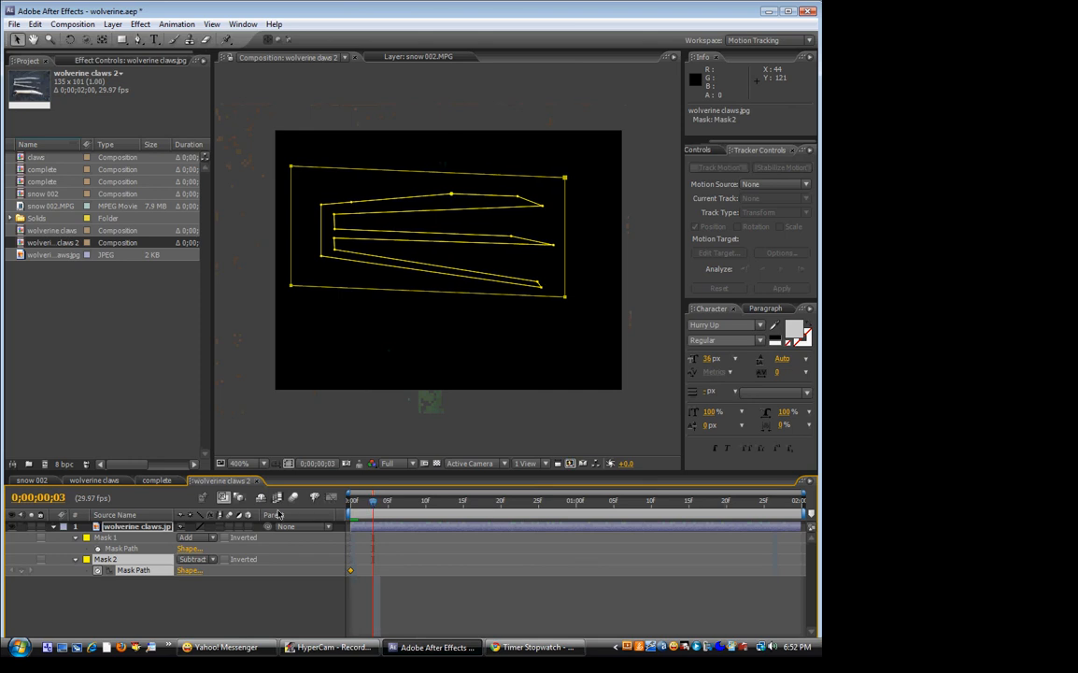
drag(563, 266, 338, 266)
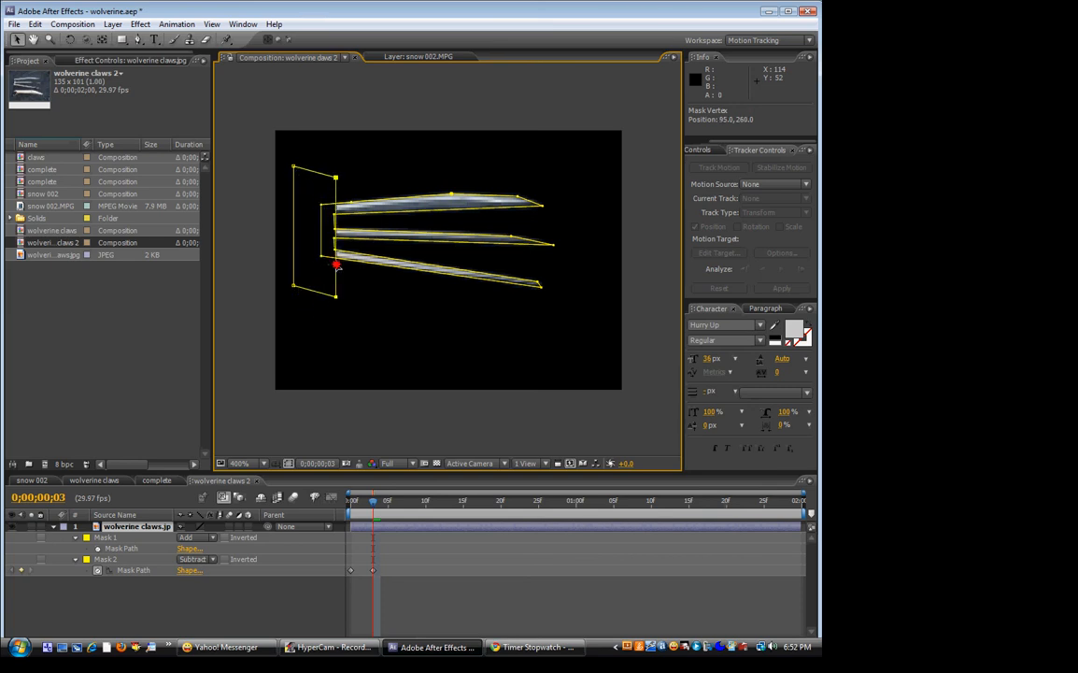
click(313, 289)
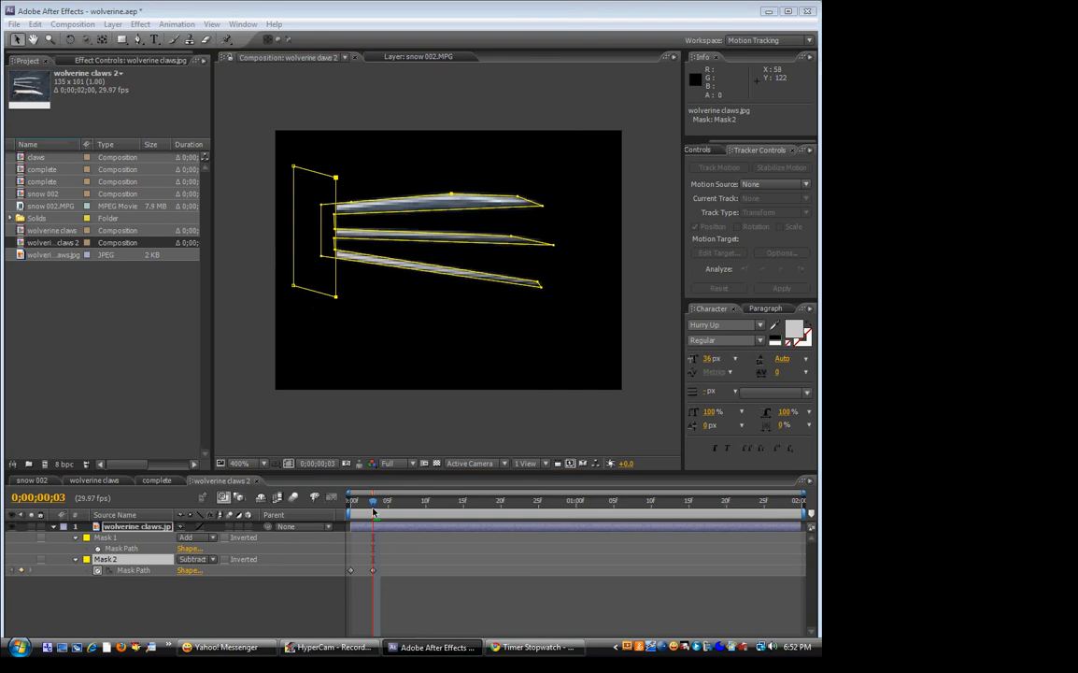
Add a Mask 2 path keyframe at 0;00;01;05, and at 0;00;01;09 stretch the mask back past the claw tips.
drag(373, 512, 614, 509)
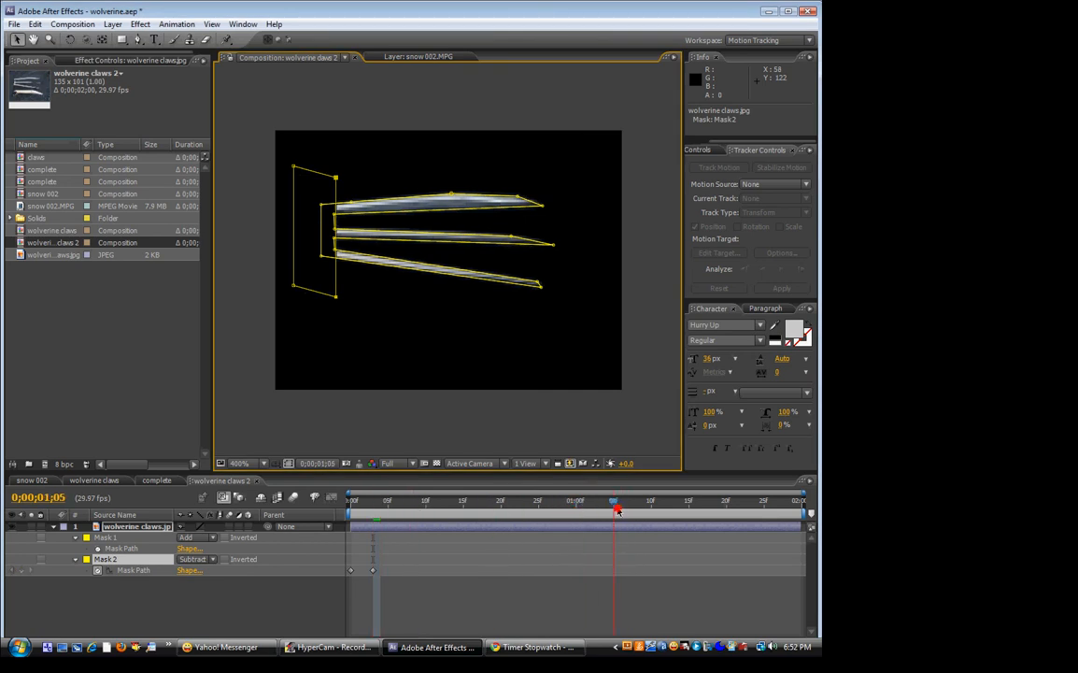
click(21, 570)
key(Page_Down)
key(Page_Down)
key(Page_Down)
key(Page_Down)
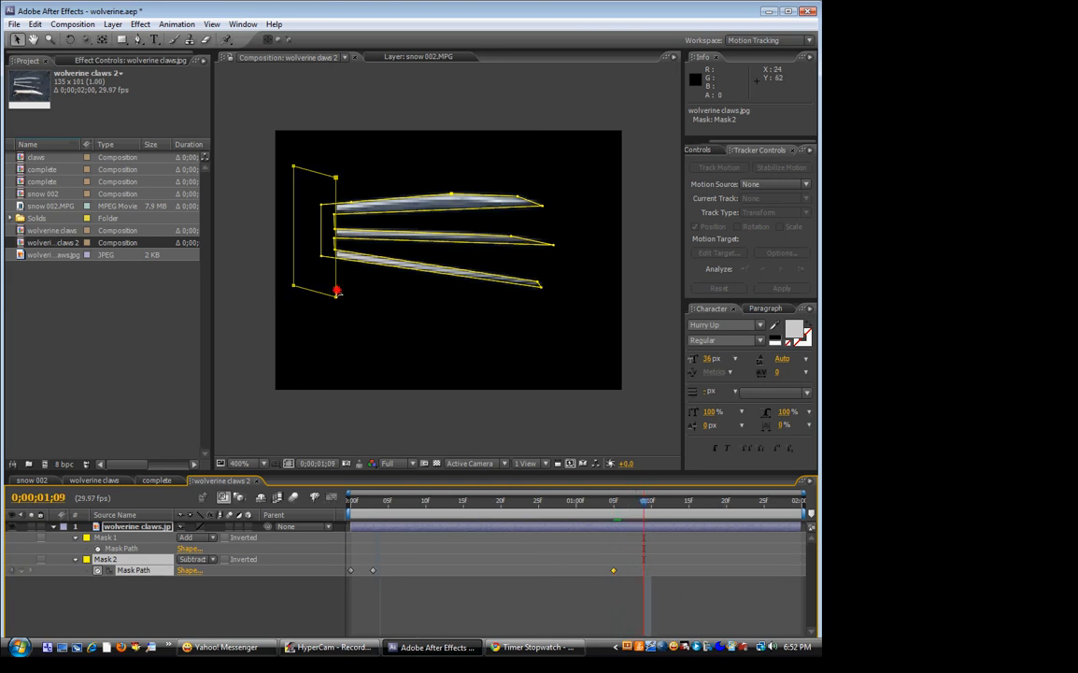
drag(336, 292, 572, 297)
click(272, 620)
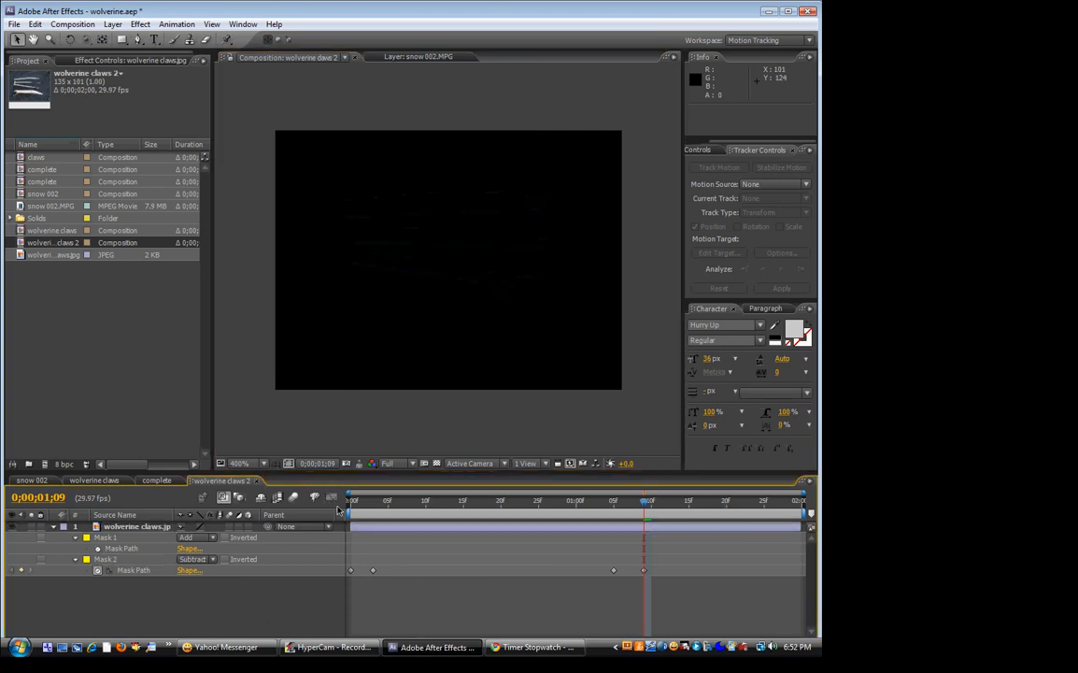
Move Mask 2's first path keyframe to 0;00;00;01, scrub through the claws animation, and collapse the layer's properties.
drag(350, 502, 389, 504)
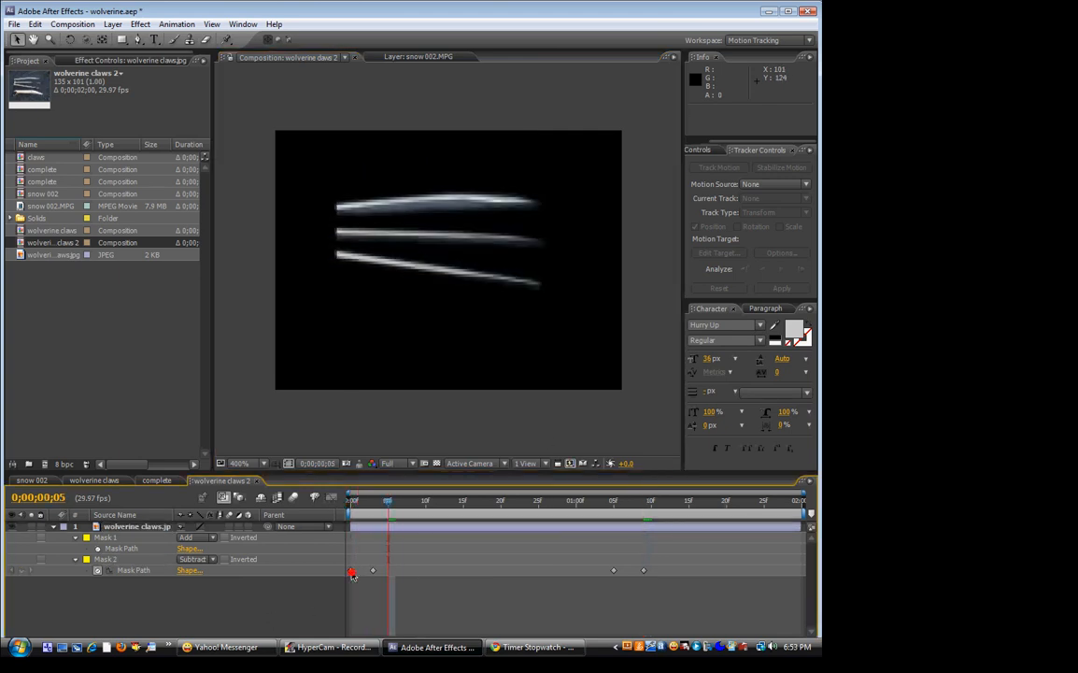
drag(352, 570, 359, 573)
drag(359, 500, 651, 513)
click(261, 602)
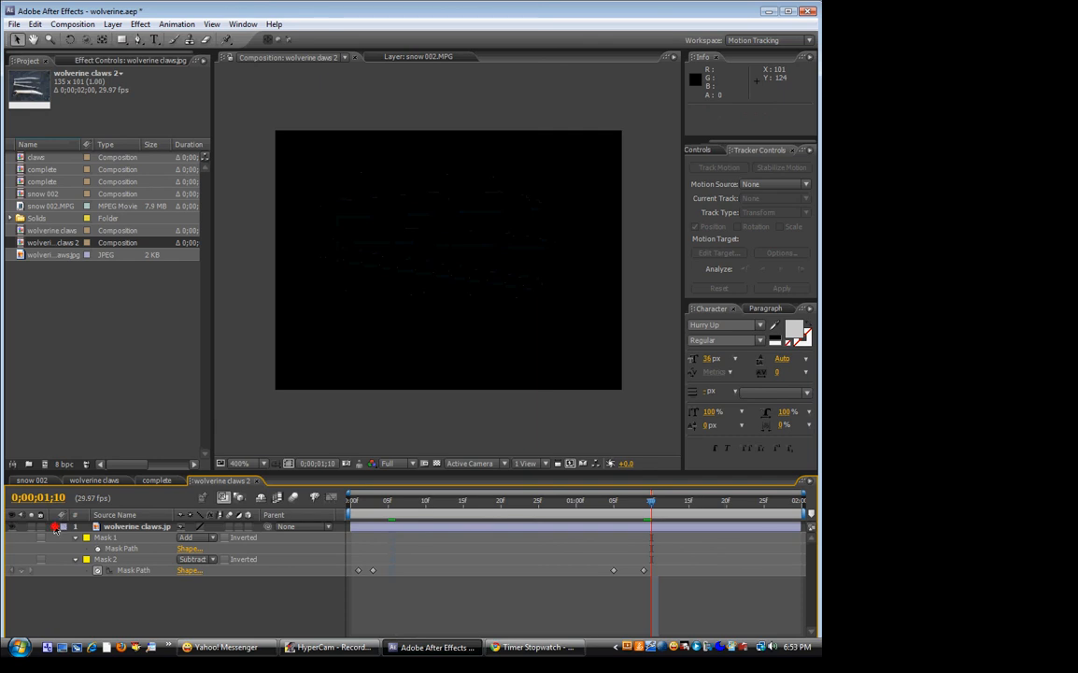
click(55, 526)
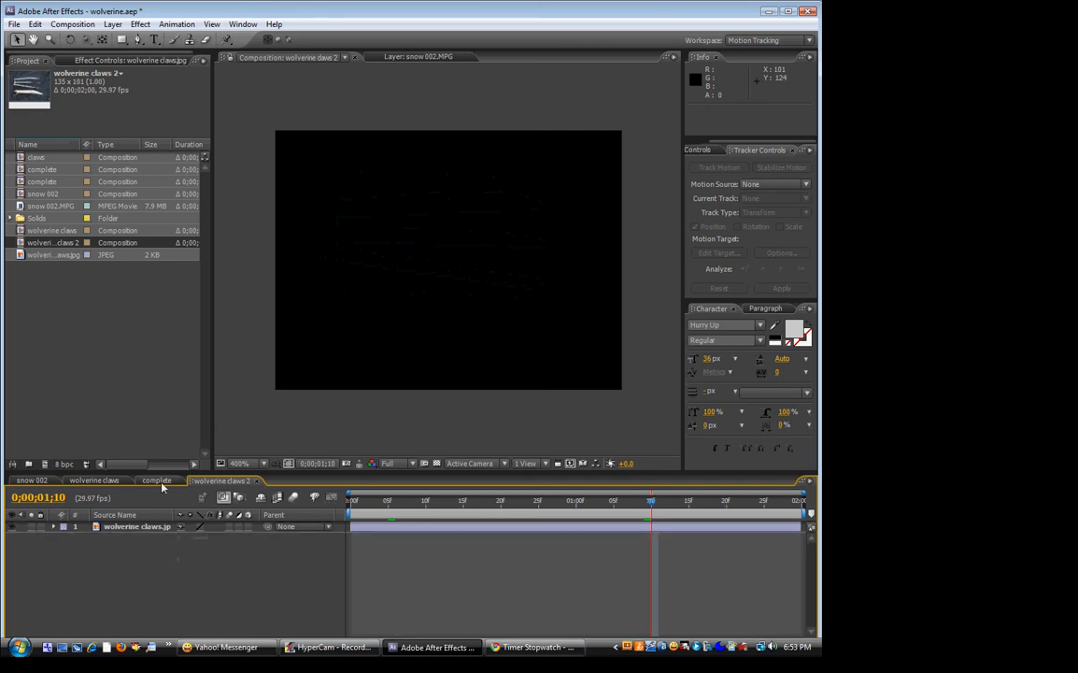
Rename the wolverine claws 2 composition as claws and return to the complete composition.
click(161, 483)
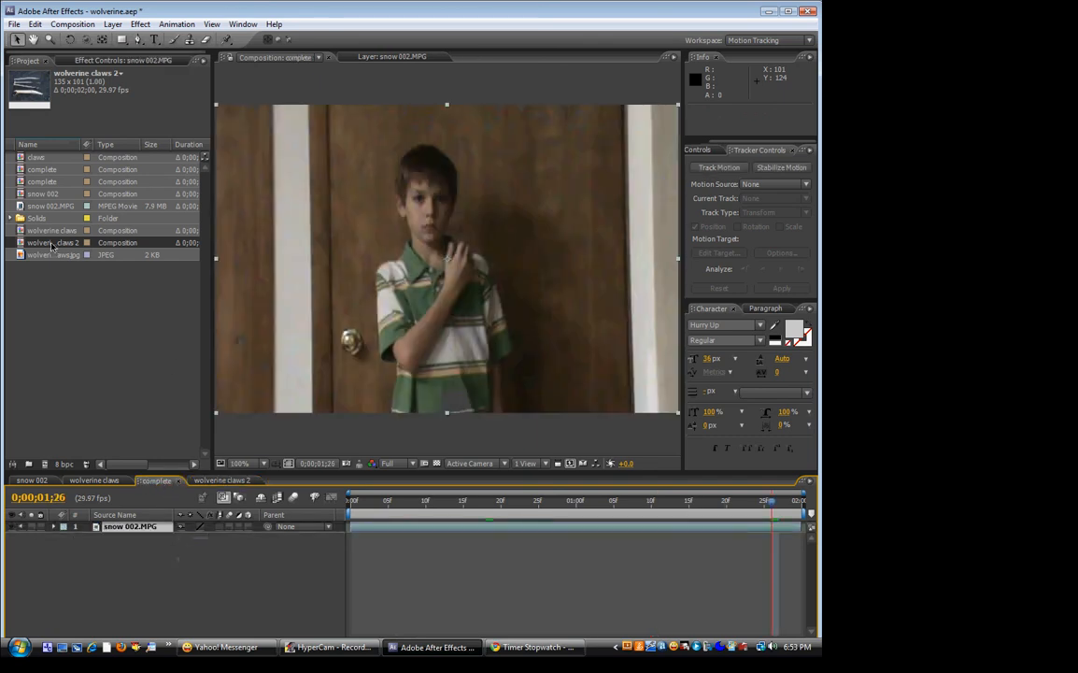
click(42, 159)
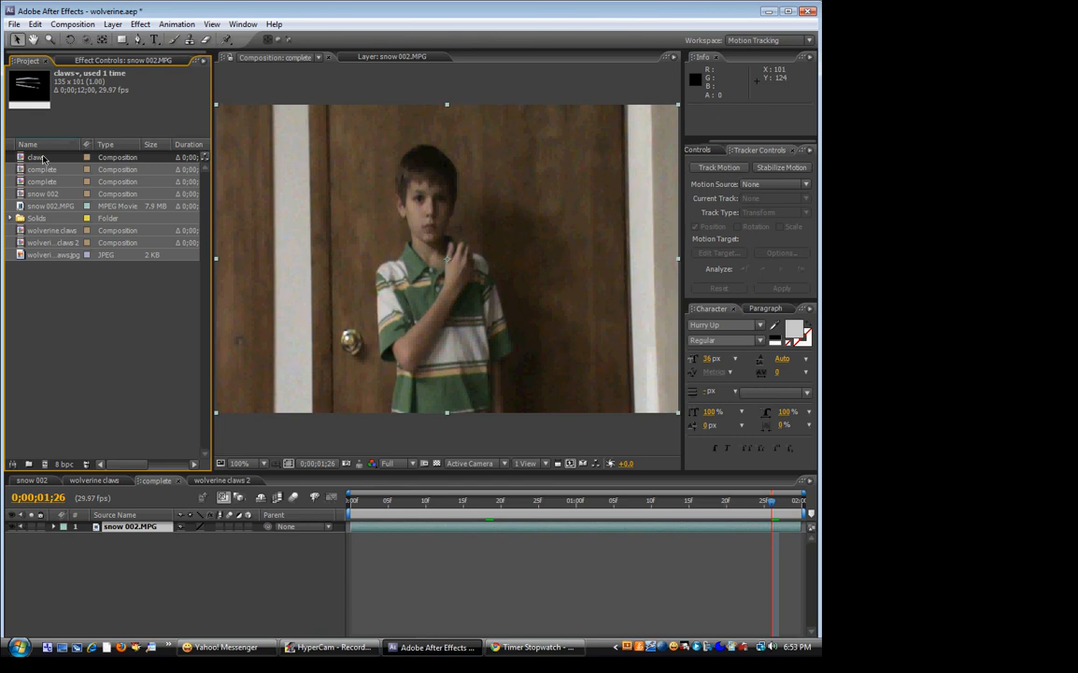
click(222, 480)
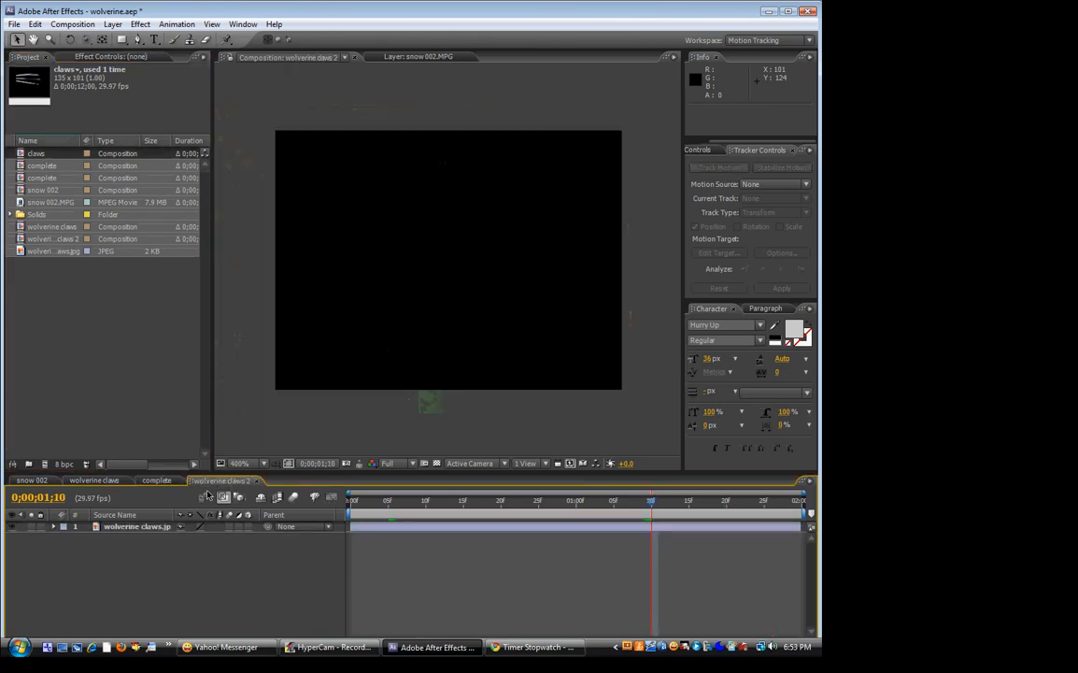
mouse_move(495, 507)
mouse_down()
mouse_move(380, 507)
mouse_move(621, 508)
mouse_up()
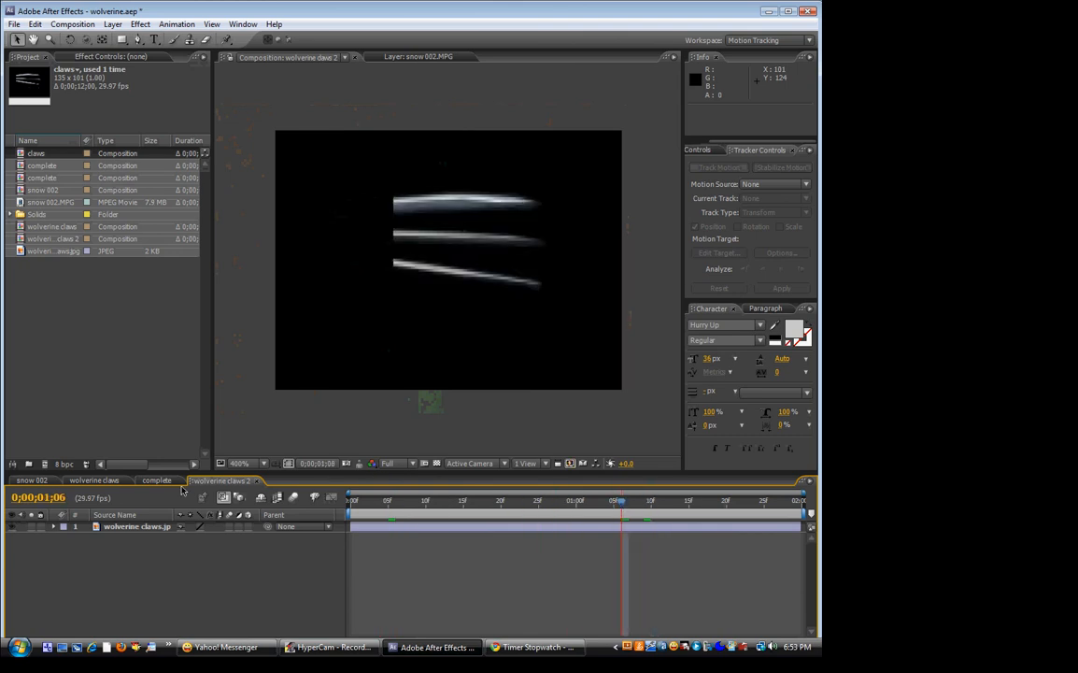
click(72, 23)
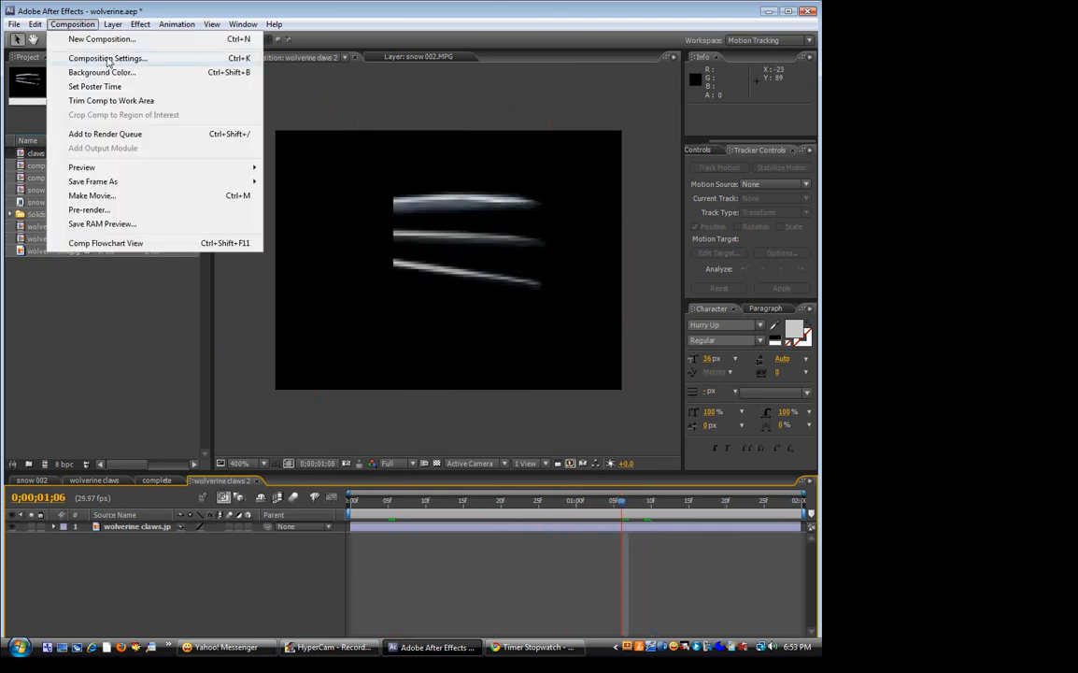
click(118, 58)
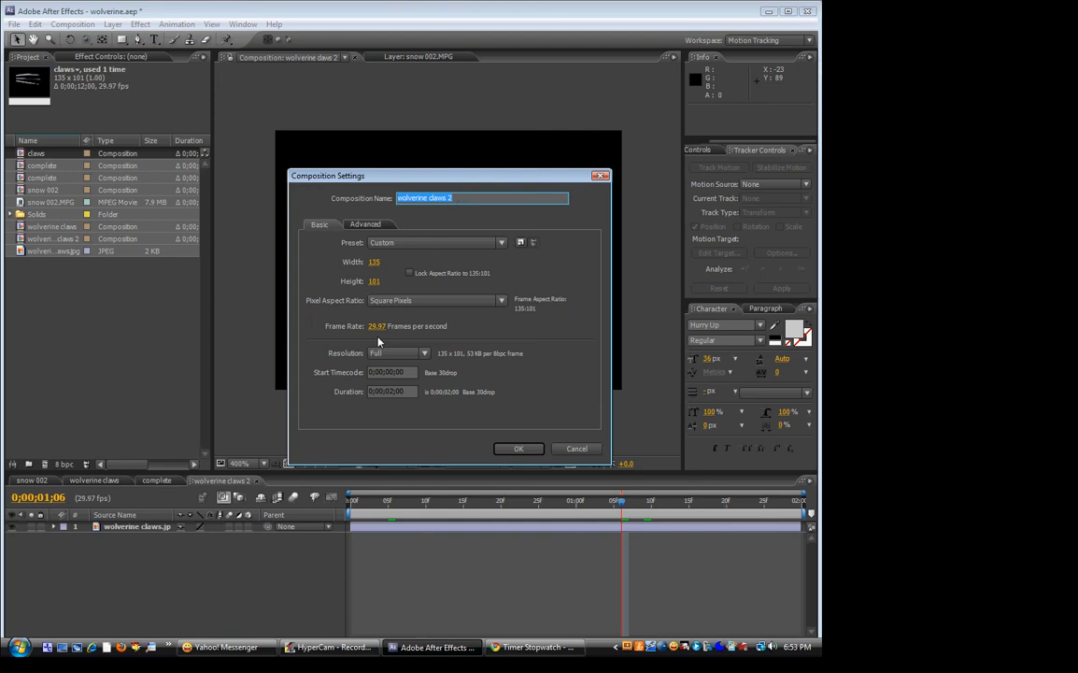
click(393, 391)
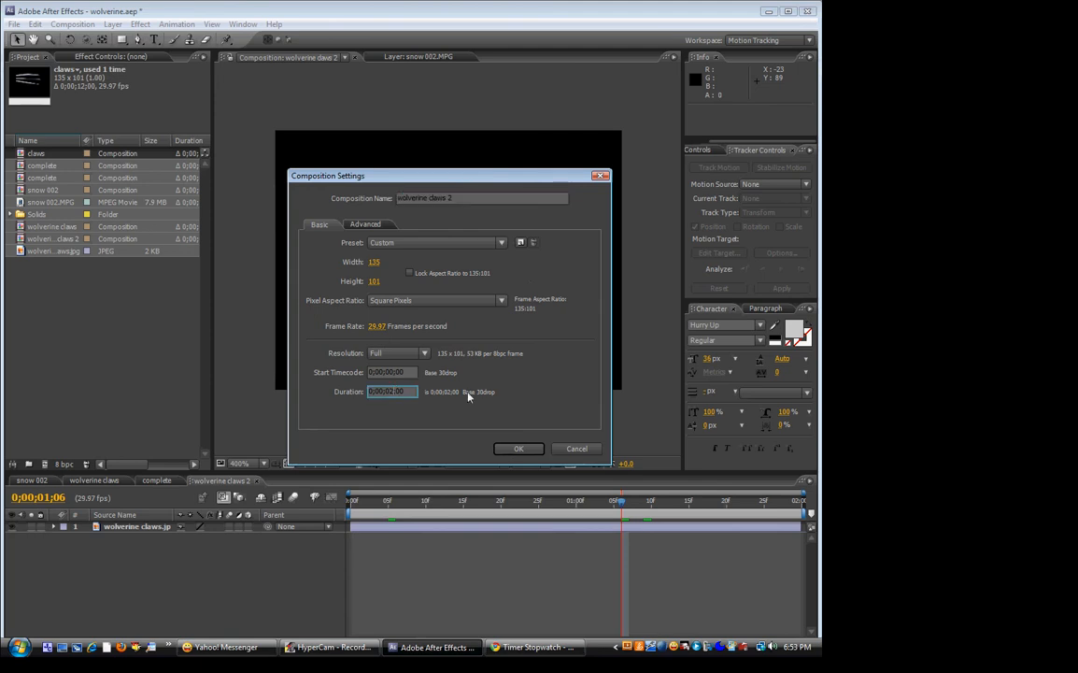
click(403, 198)
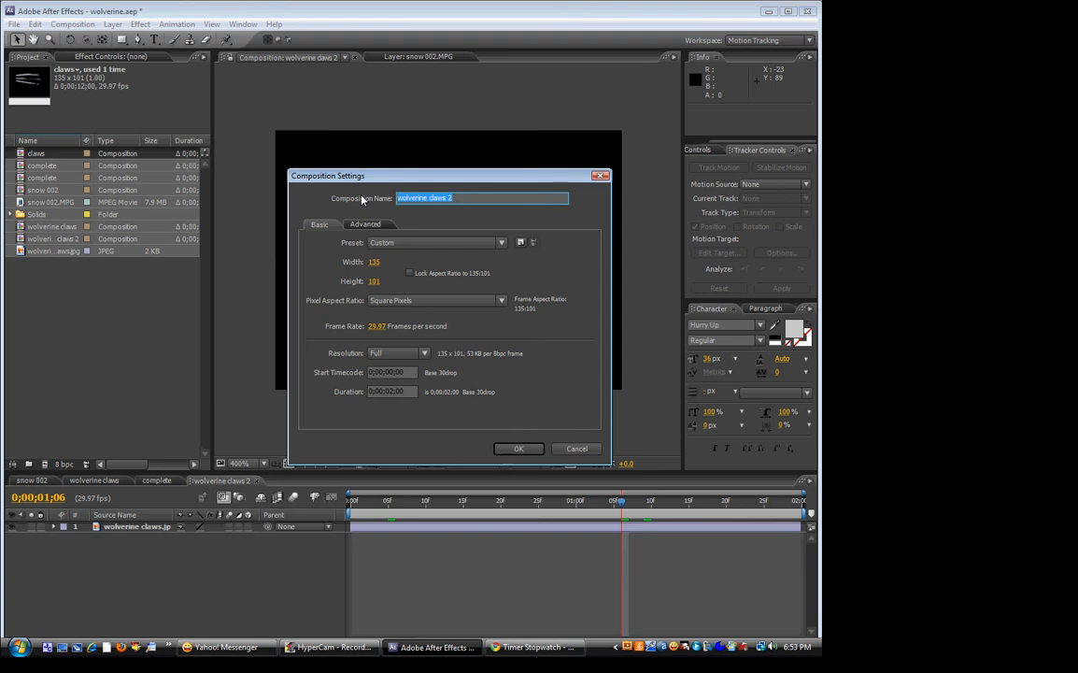
text(claws)
key(Return)
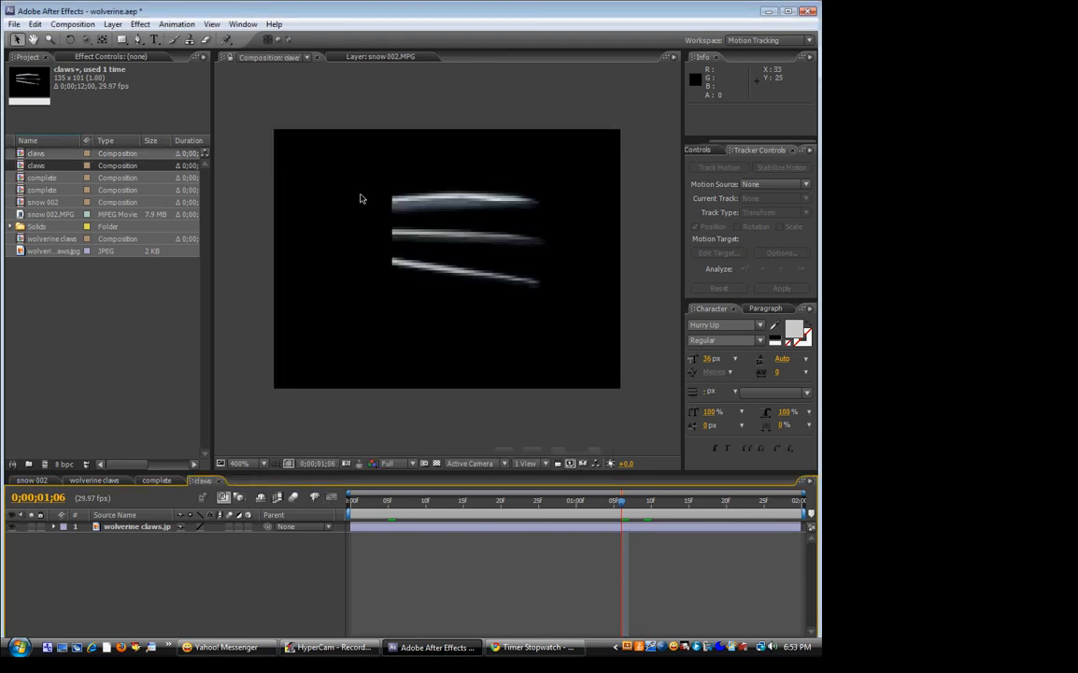
click(175, 474)
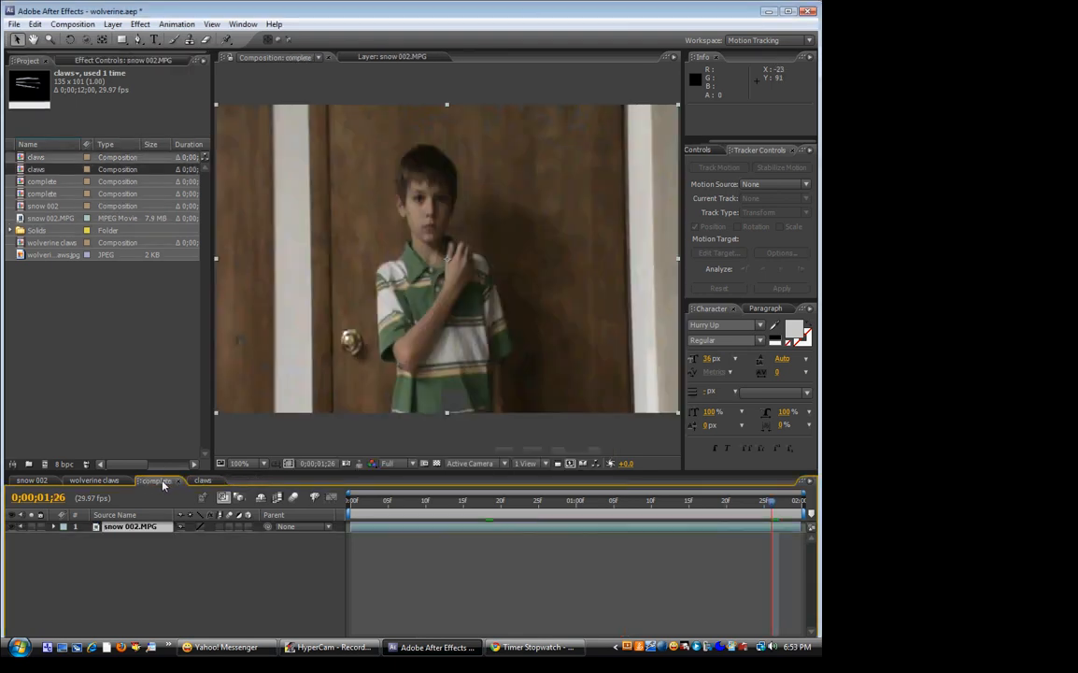
click(41, 169)
drag(41, 169, 150, 526)
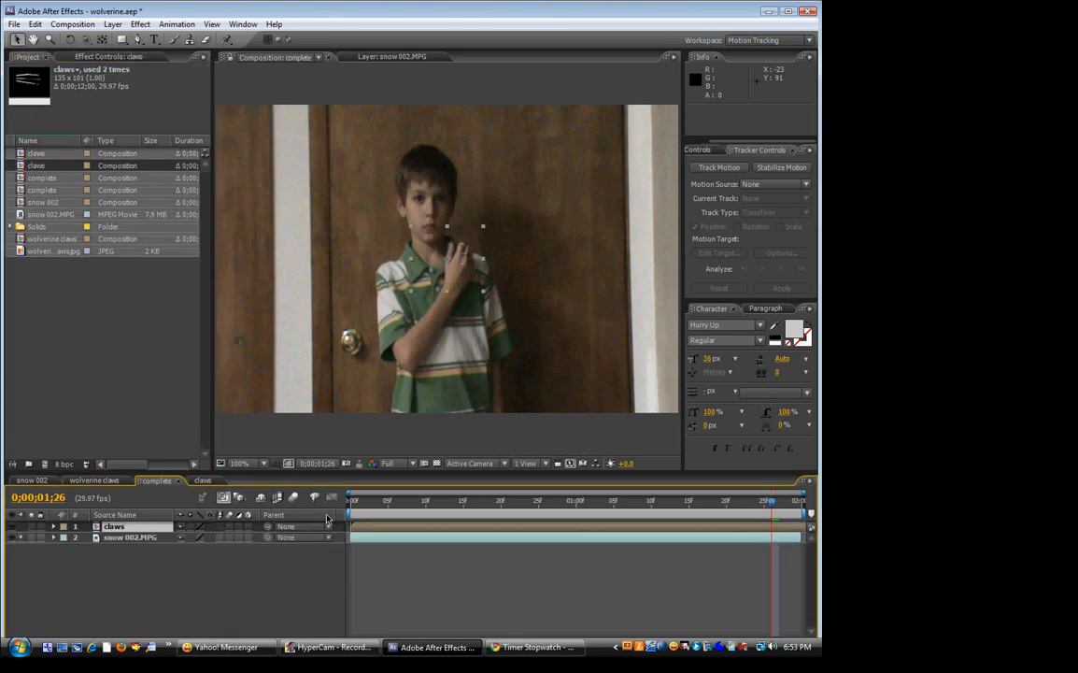
key(Home)
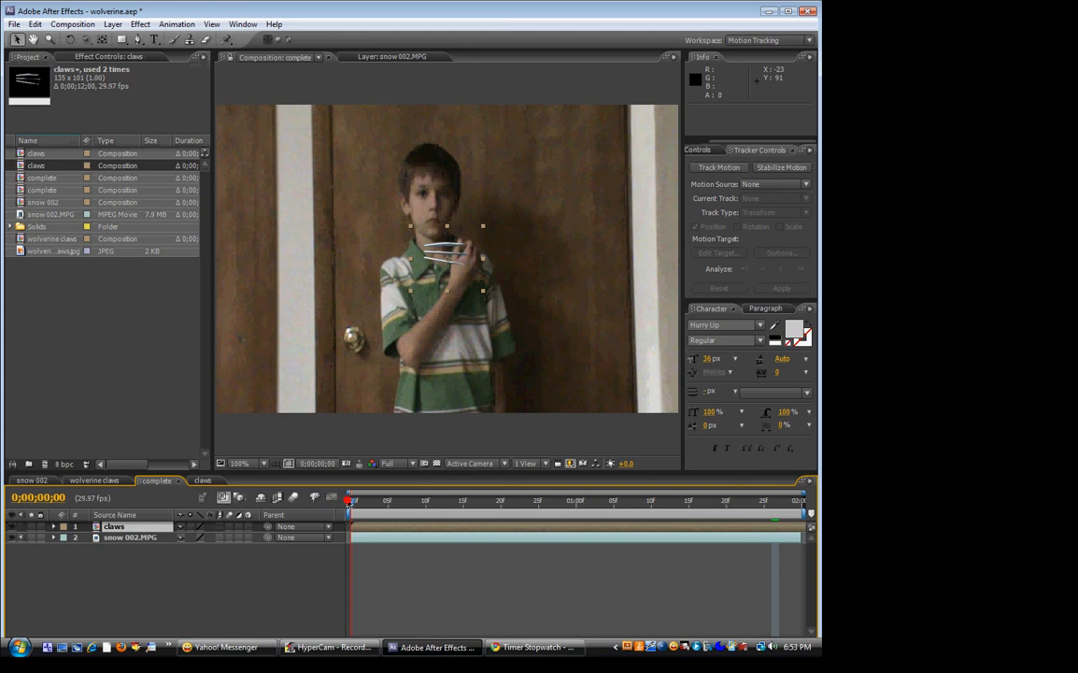
drag(348, 502, 365, 504)
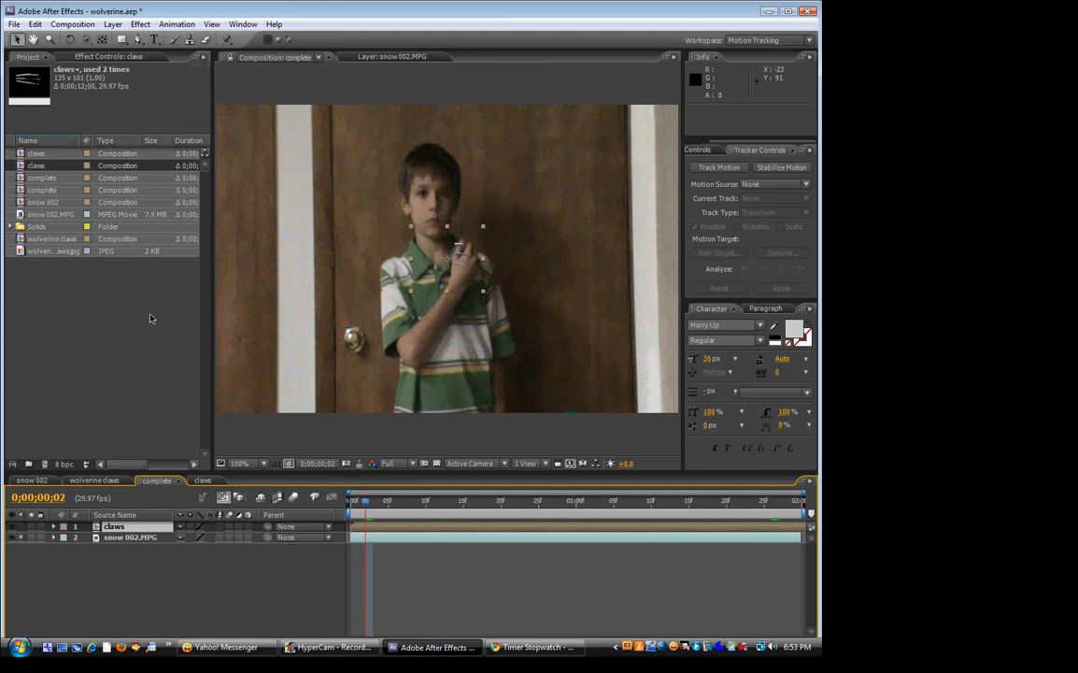
key(Delete)
Place the two-second claws composition above the snow 002.MPG layer in the complete composition and rename the footage layer as actor.
drag(46, 154, 131, 532)
click(120, 541)
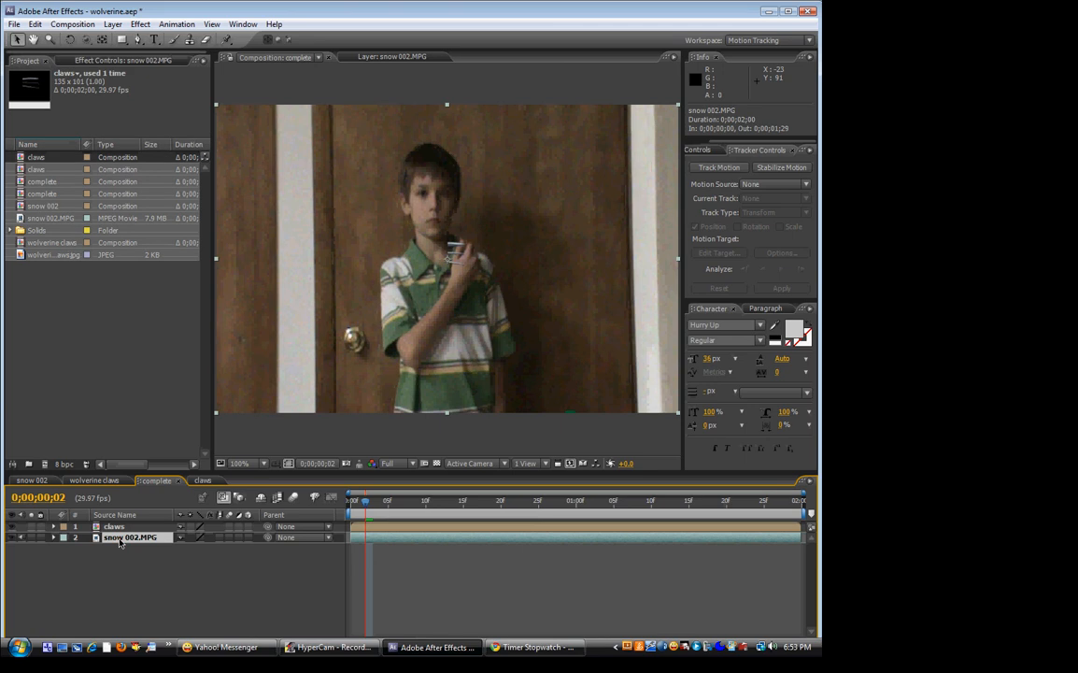
key(Return)
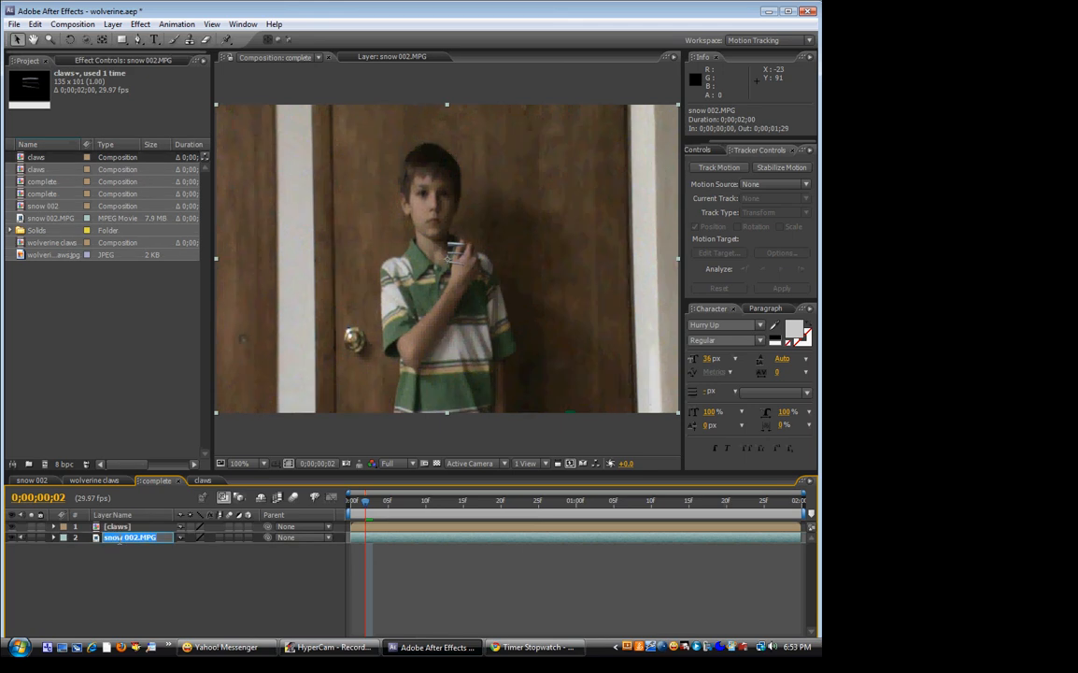
text(actor)
key(Return)
At 0;00;00;08, scale the claws layer to about 219% by 130% and rotate it about -52°.
drag(369, 496, 410, 503)
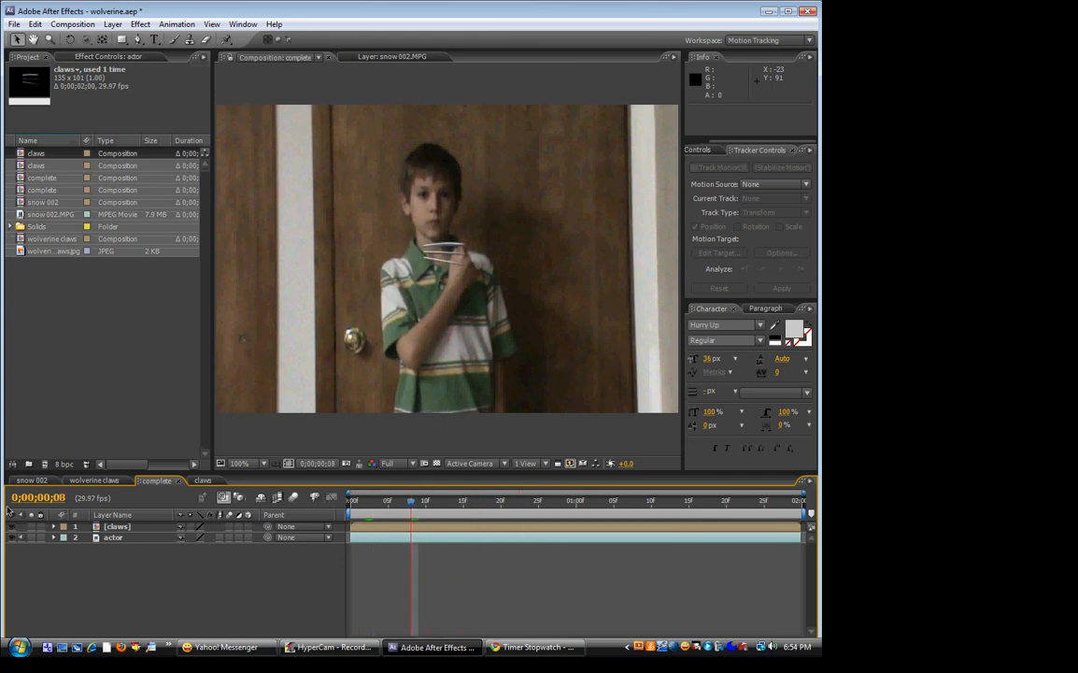
click(127, 529)
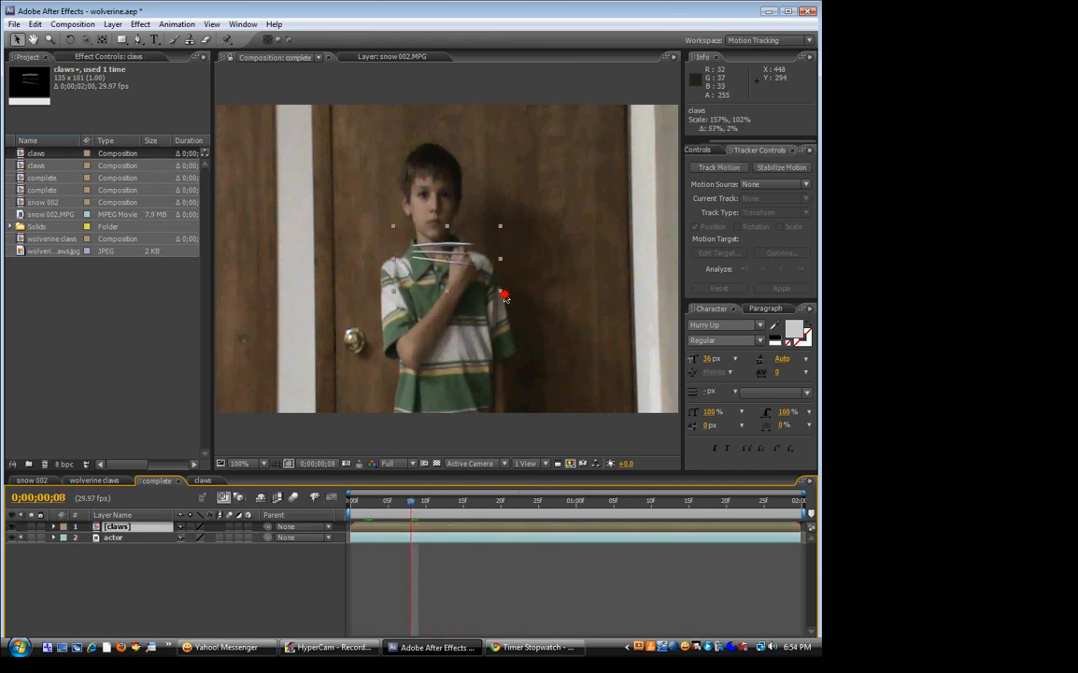
drag(504, 297, 526, 300)
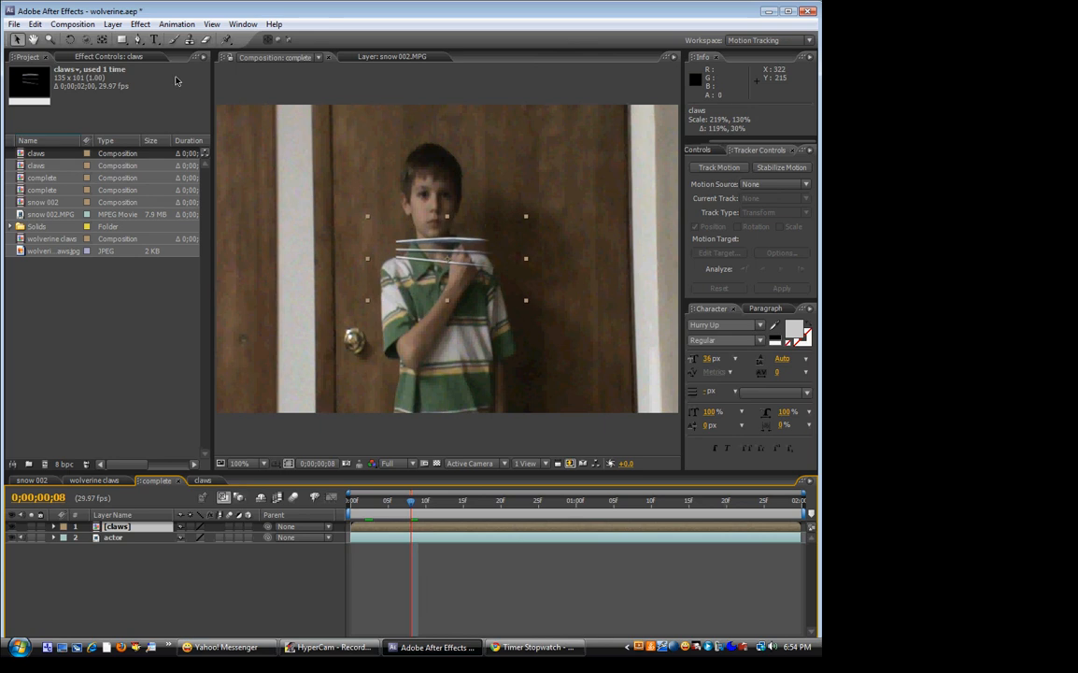
click(71, 39)
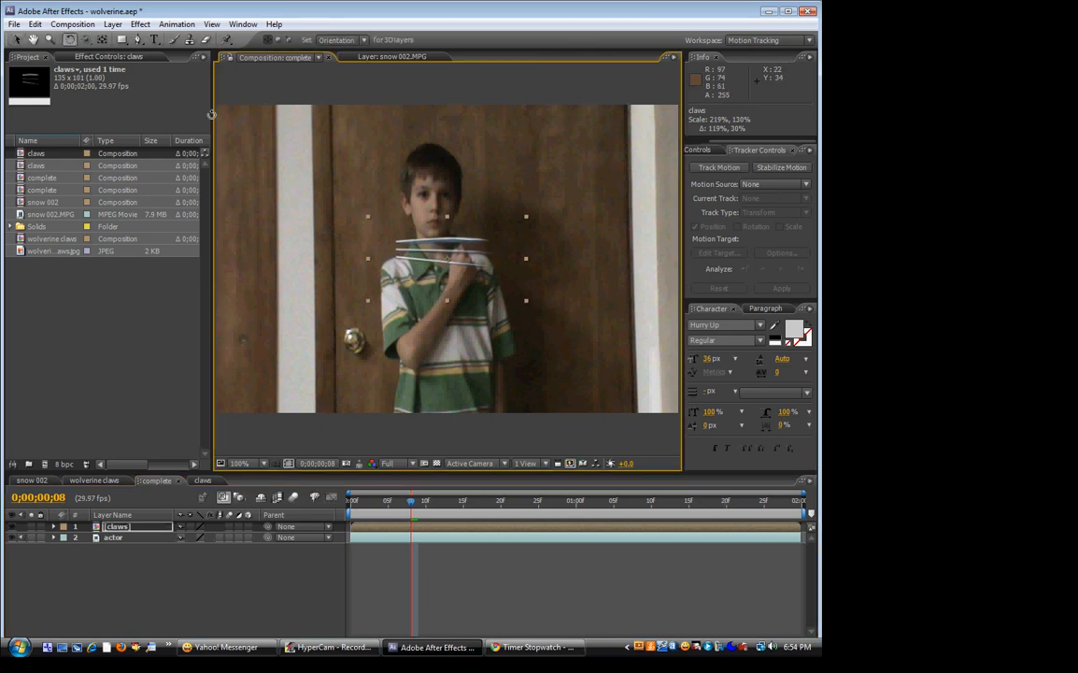
drag(450, 241, 388, 202)
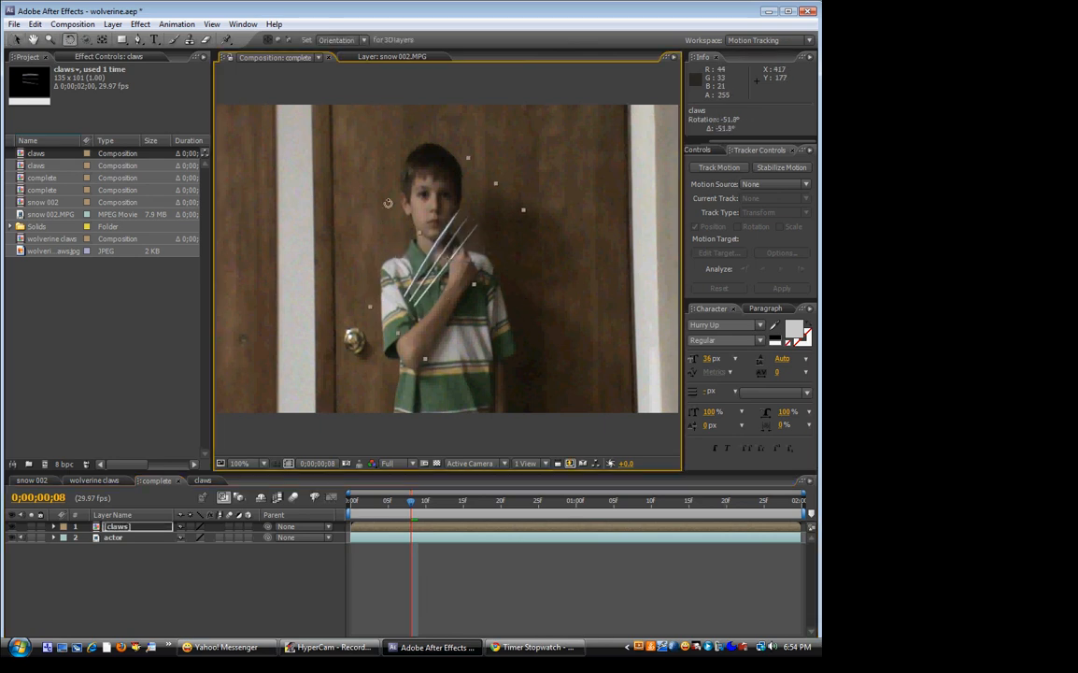
Move the claws to about 440, 199 so they extend from the boy's knuckles, and shrink them slightly.
click(16, 39)
drag(435, 295, 502, 246)
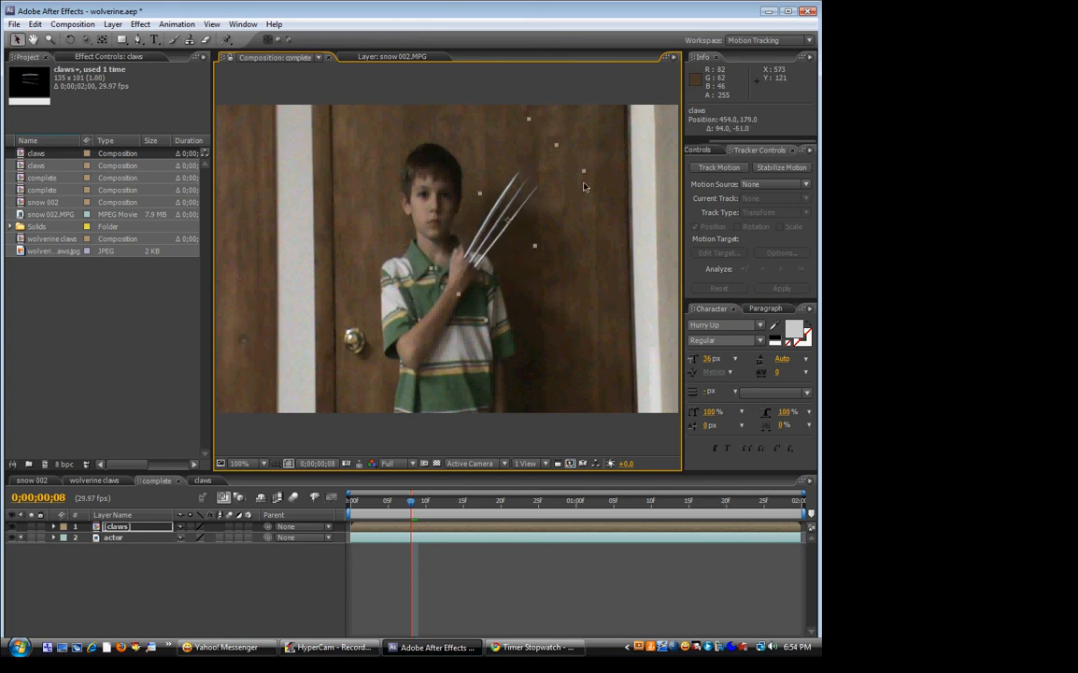
drag(585, 176, 521, 214)
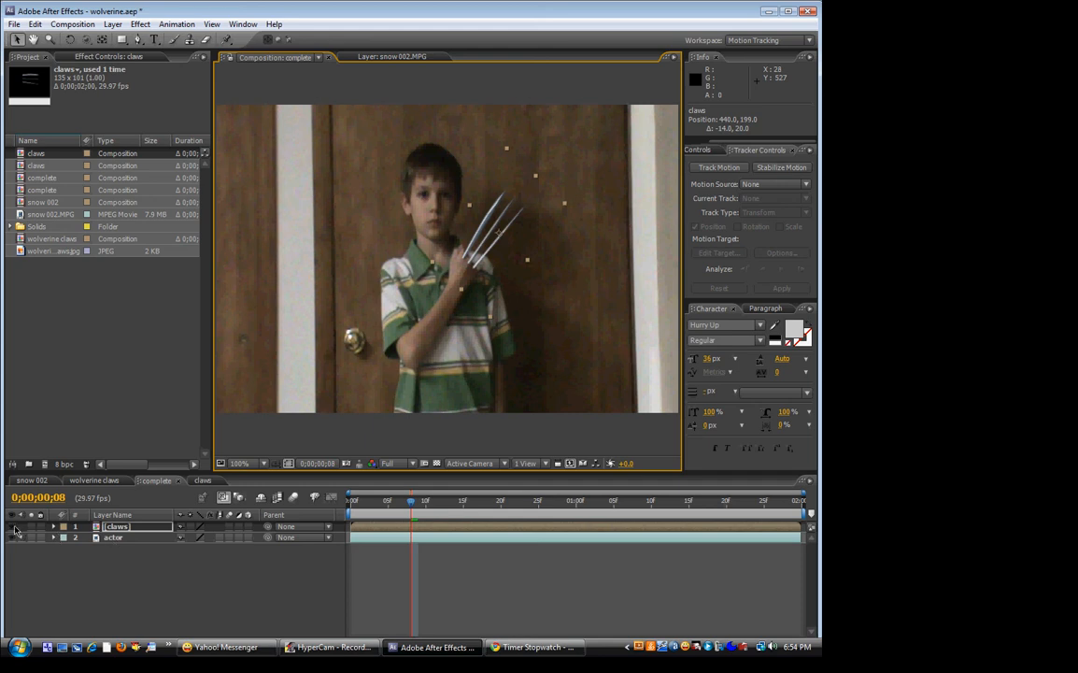
Hide the claws layer, start motion tracking the actor layer, and place Track Point 1 on the back of the boy's hand at 0;00;00;00.
click(15, 528)
click(112, 538)
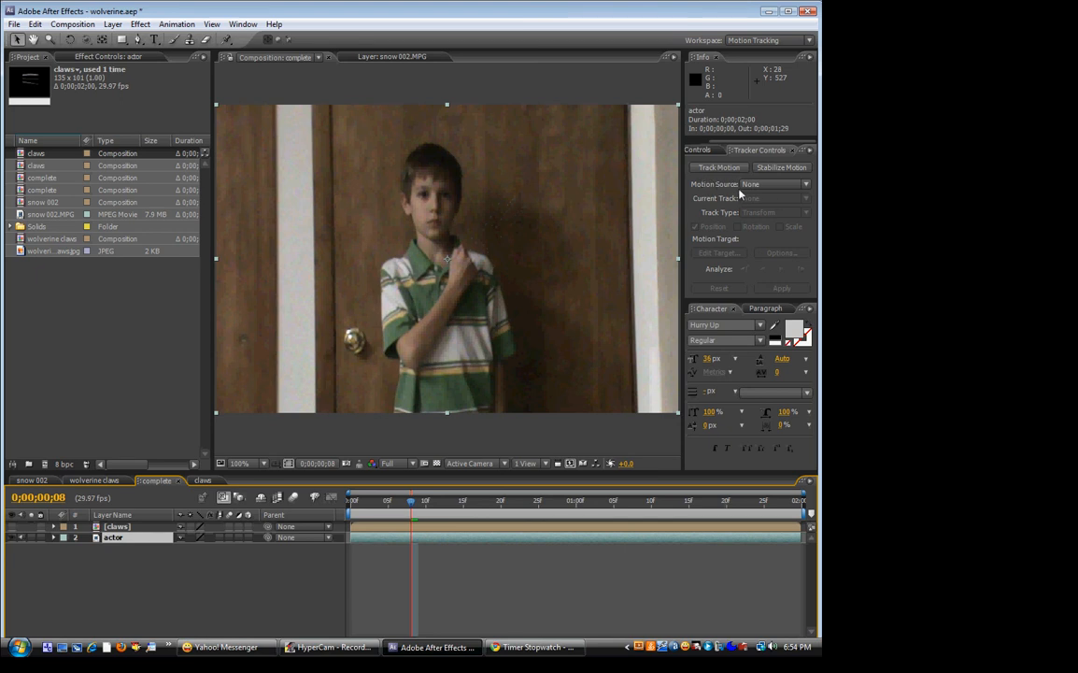
click(722, 168)
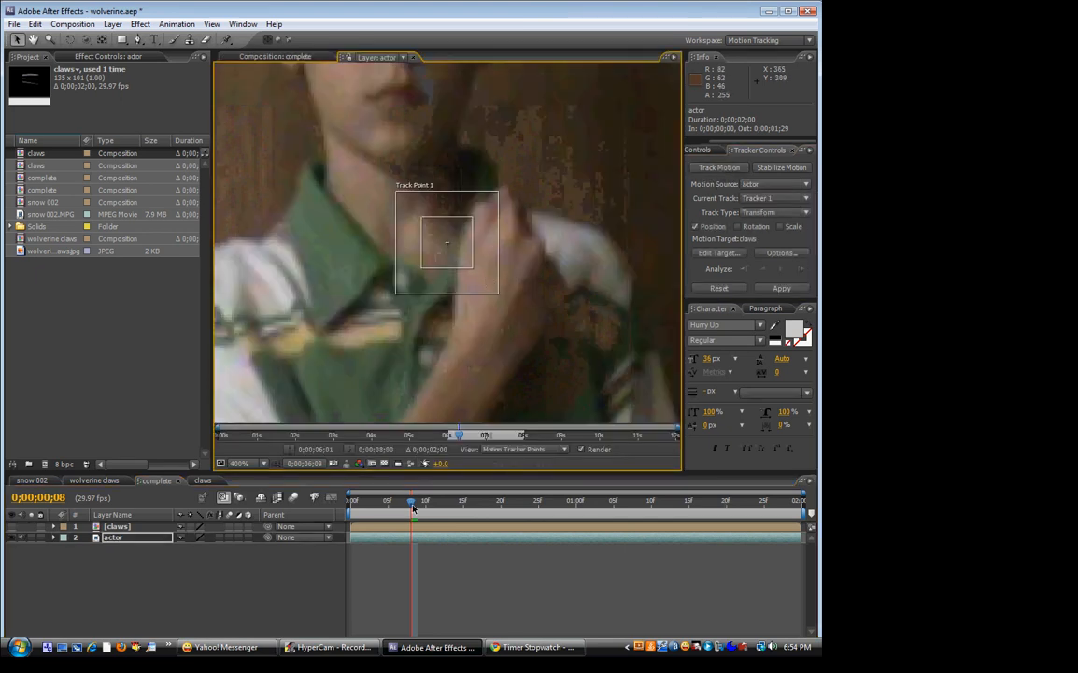
key(Page_Up)
key(Home)
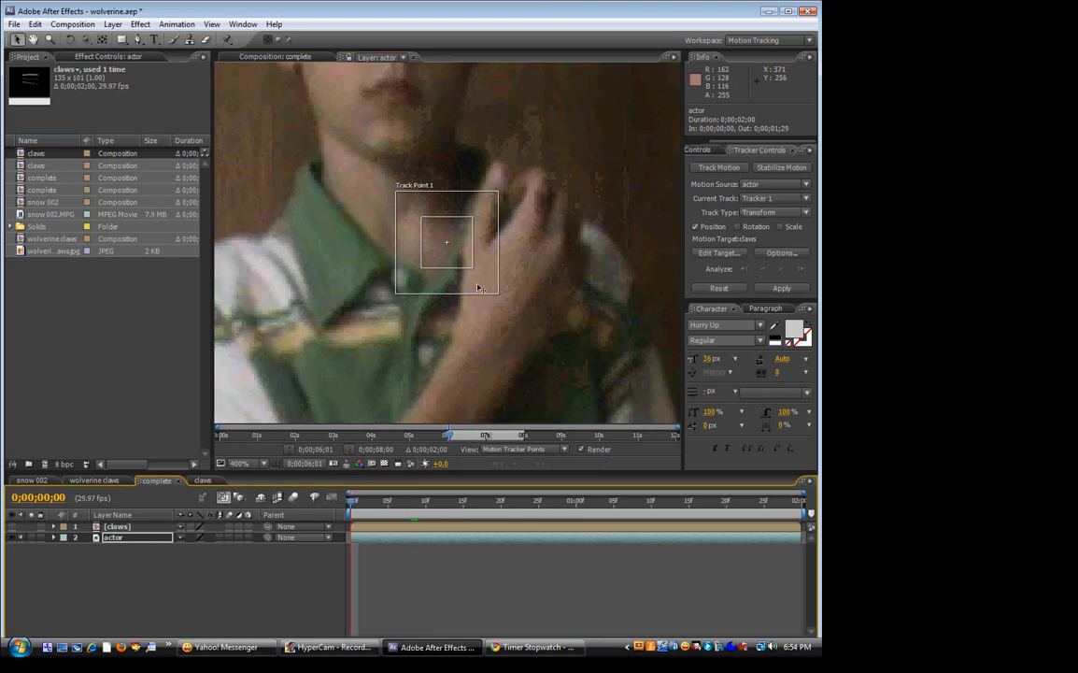
drag(490, 279, 550, 318)
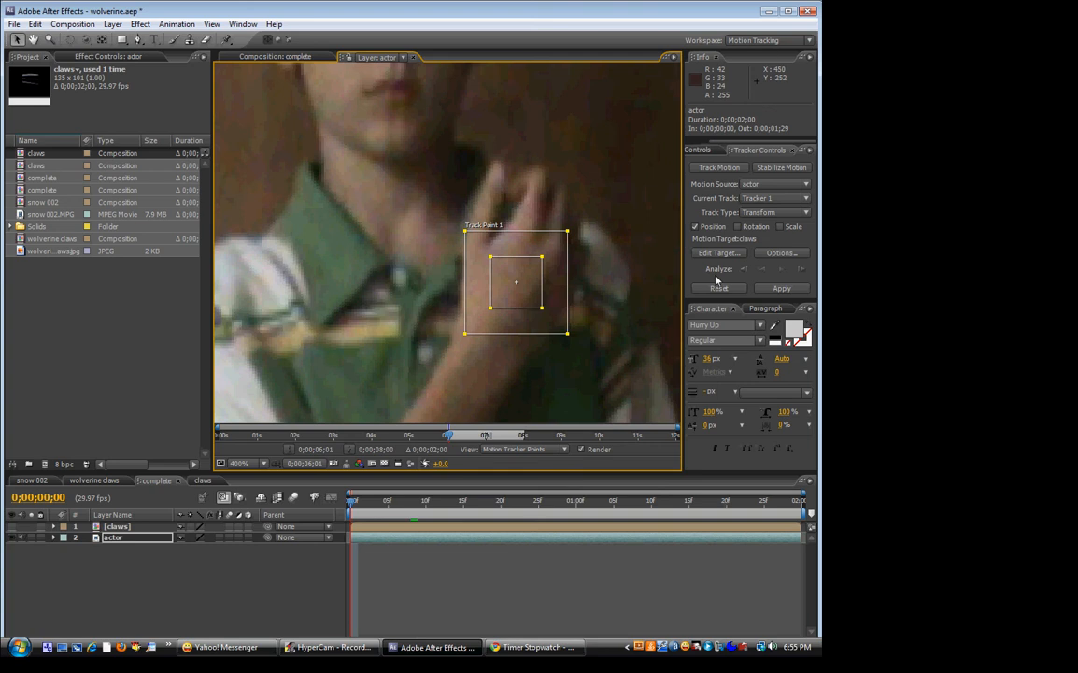
Analyze Track Point 1 forward frame by frame to the end of the clip at 0;00;01;29.
click(801, 270)
click(803, 270)
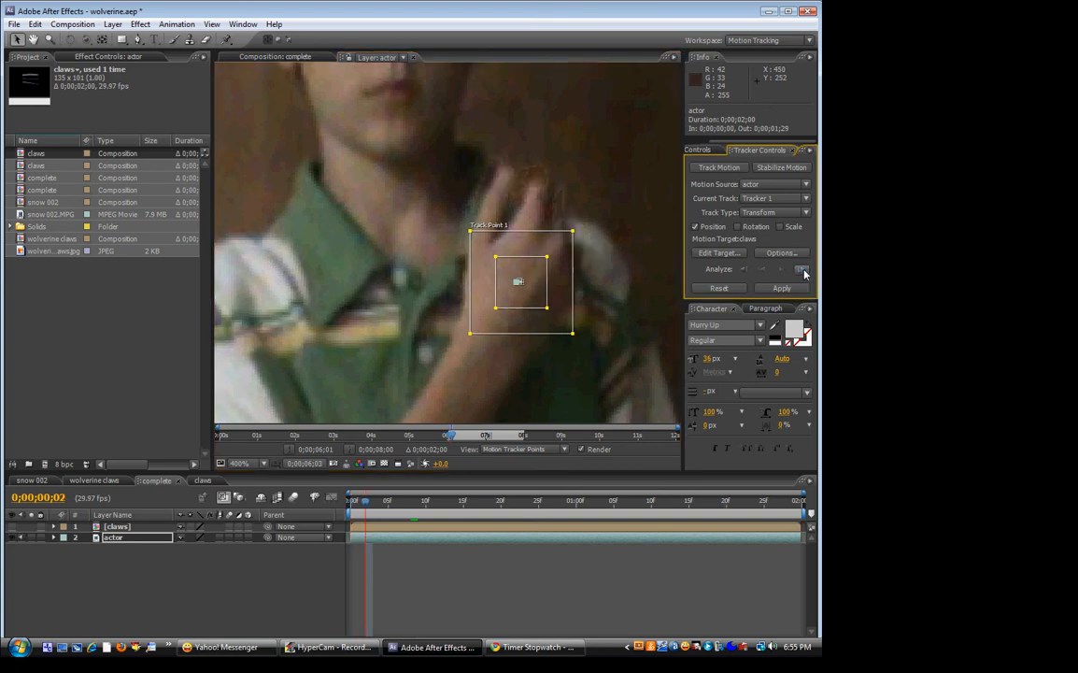
click(804, 272)
click(804, 273)
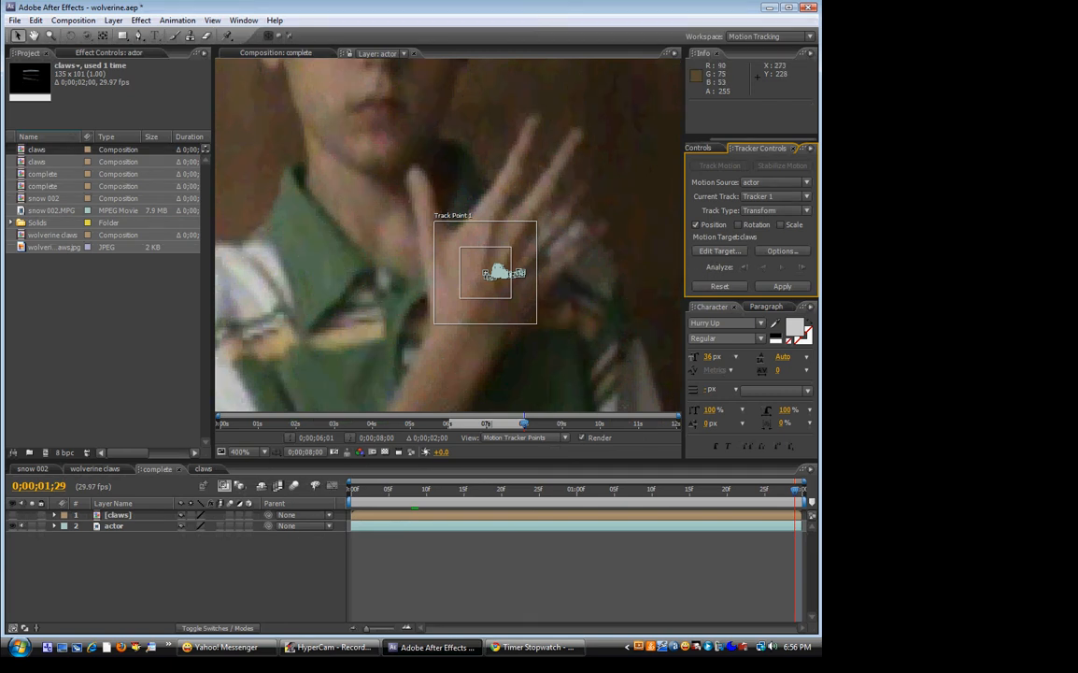
Add a null object to the complete composition.
click(113, 20)
mouse_move(271, 36)
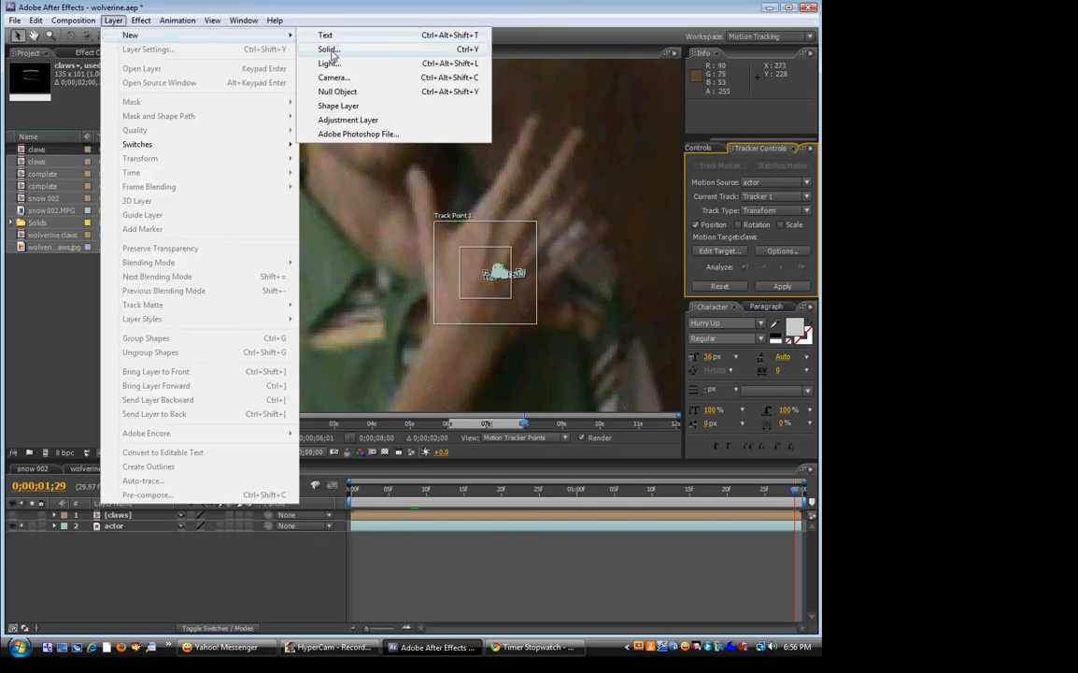
click(336, 91)
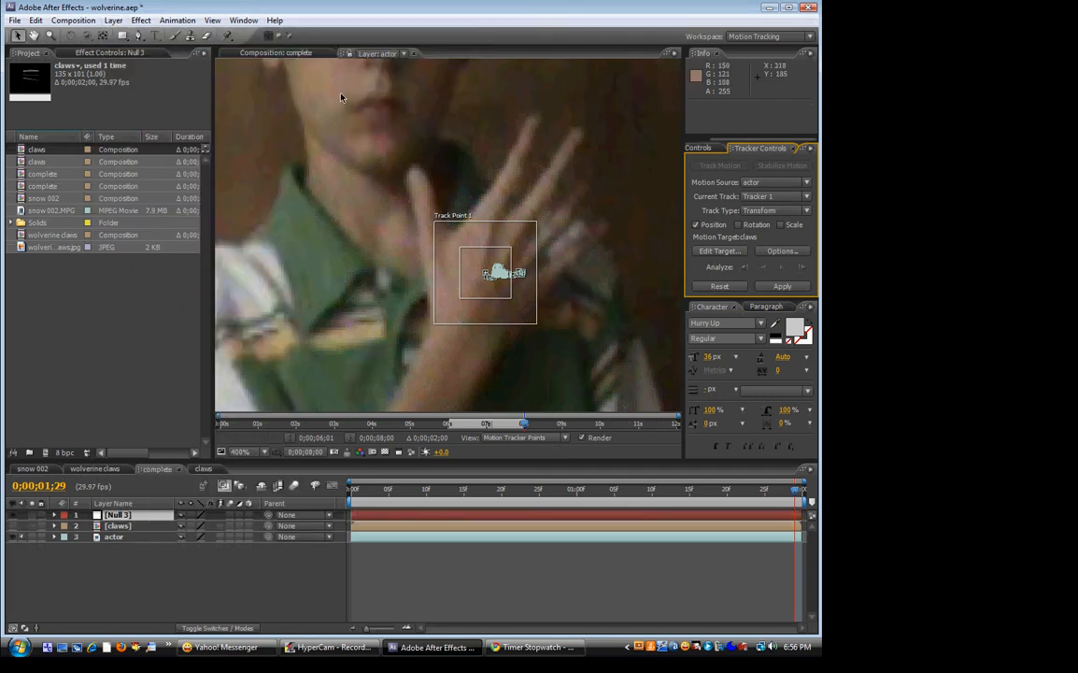
Set the new null as the motion target, apply the hand tracking data to it, and collapse its properties.
click(727, 252)
click(411, 215)
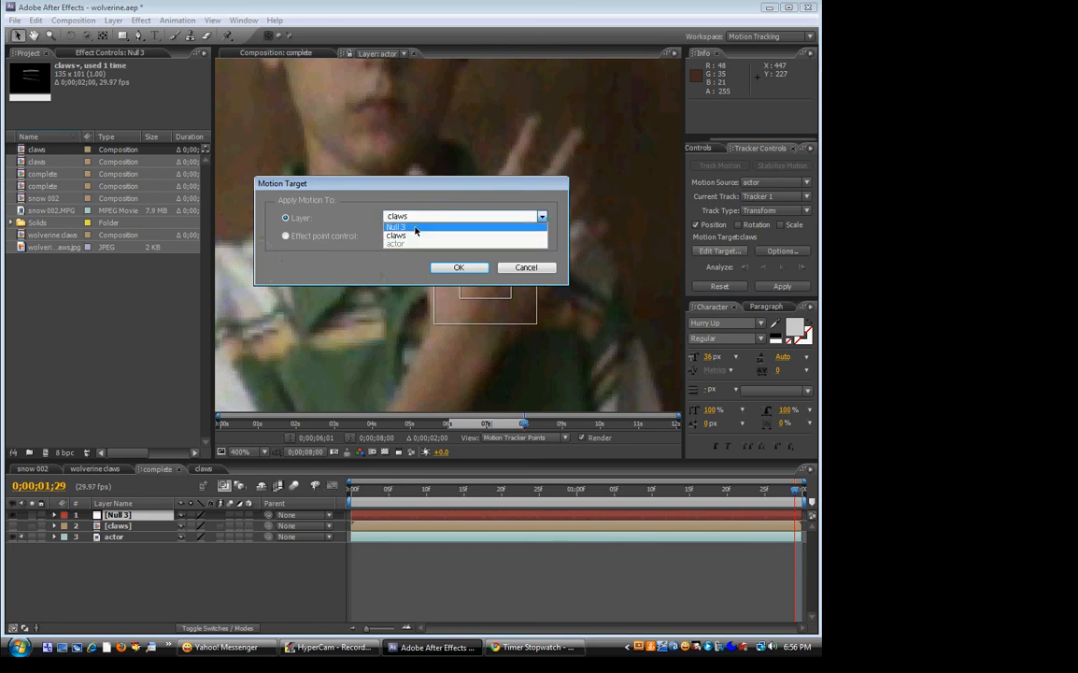
click(416, 228)
click(457, 267)
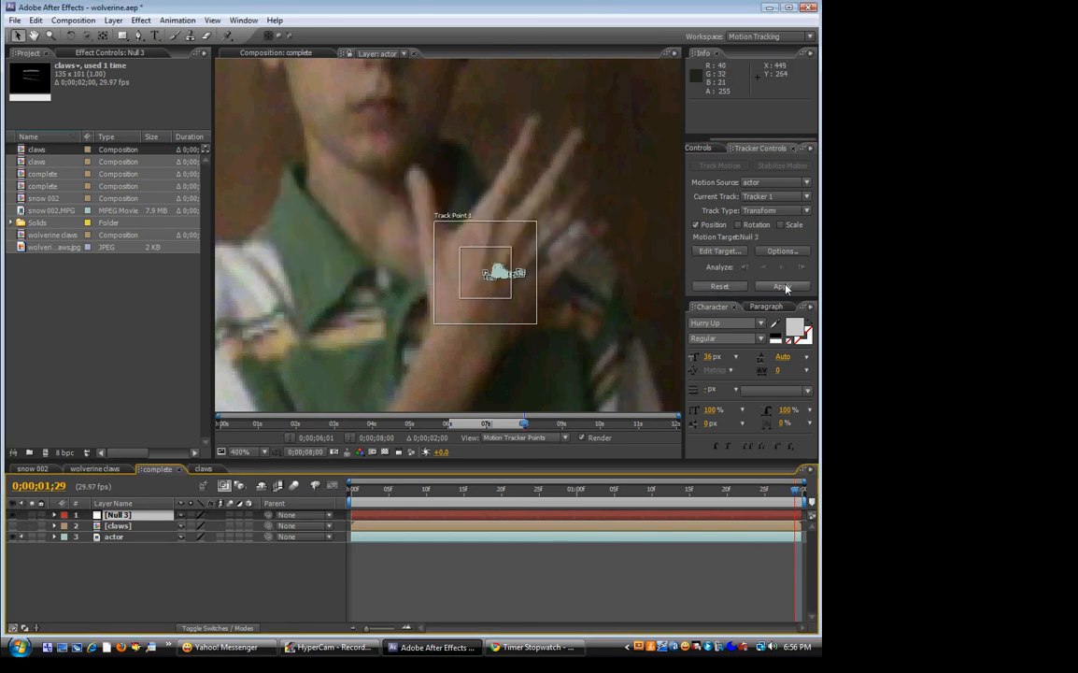
click(782, 287)
click(400, 247)
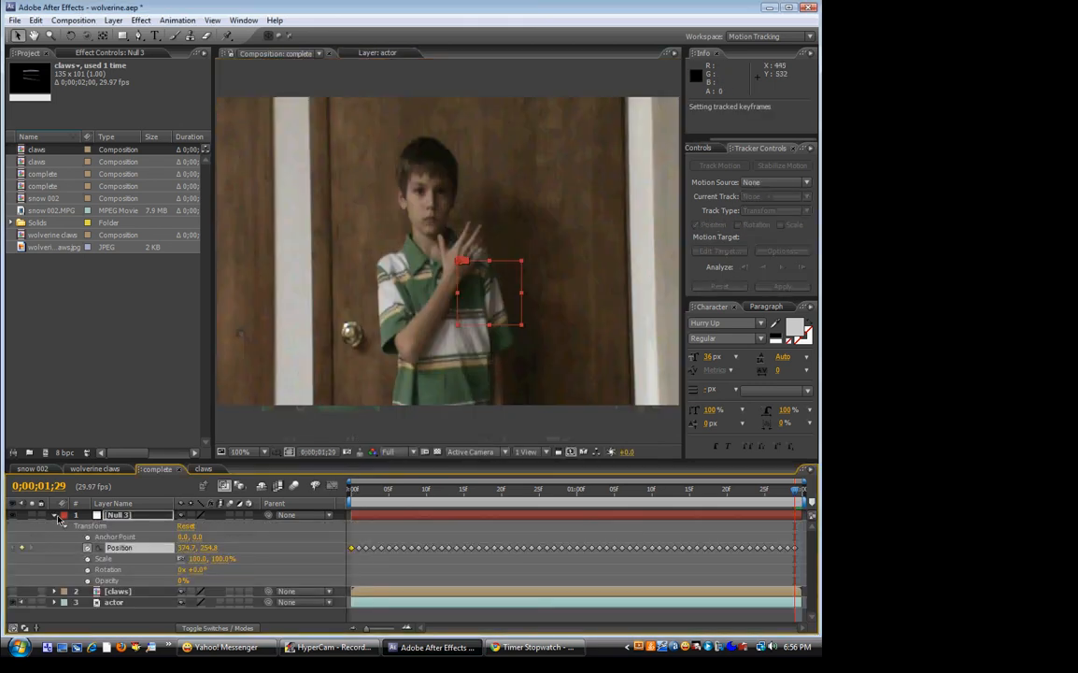
click(55, 516)
At 0;00;00;10, show the claws layer again and parent it to Null 3, scrubbing to check the motion.
click(374, 491)
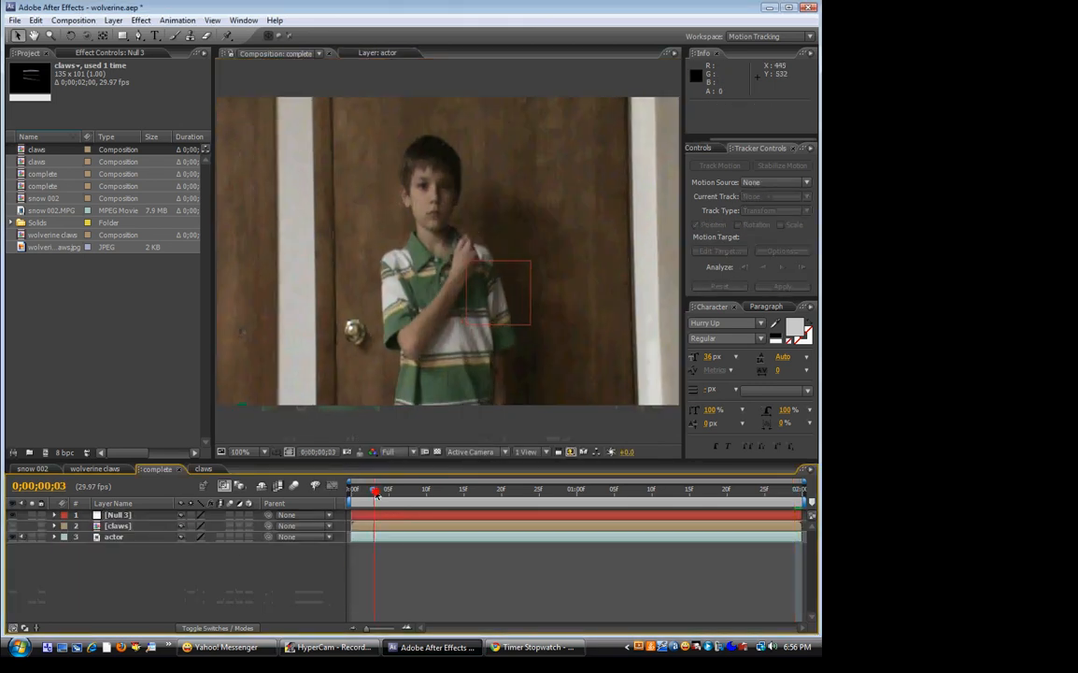
drag(374, 495, 427, 501)
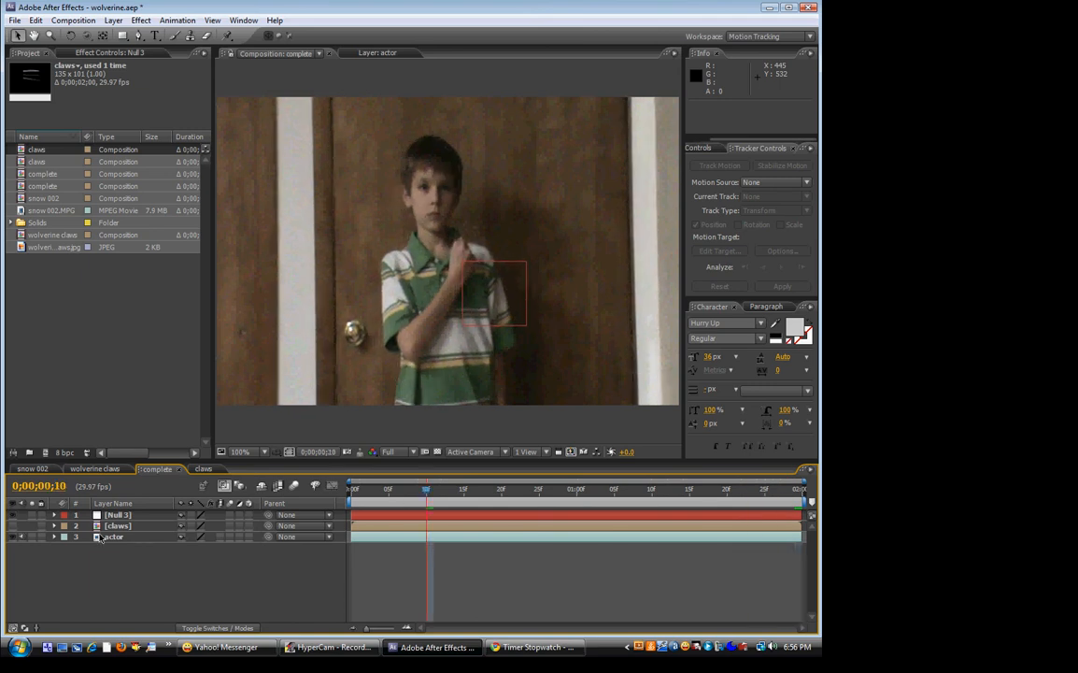
click(12, 526)
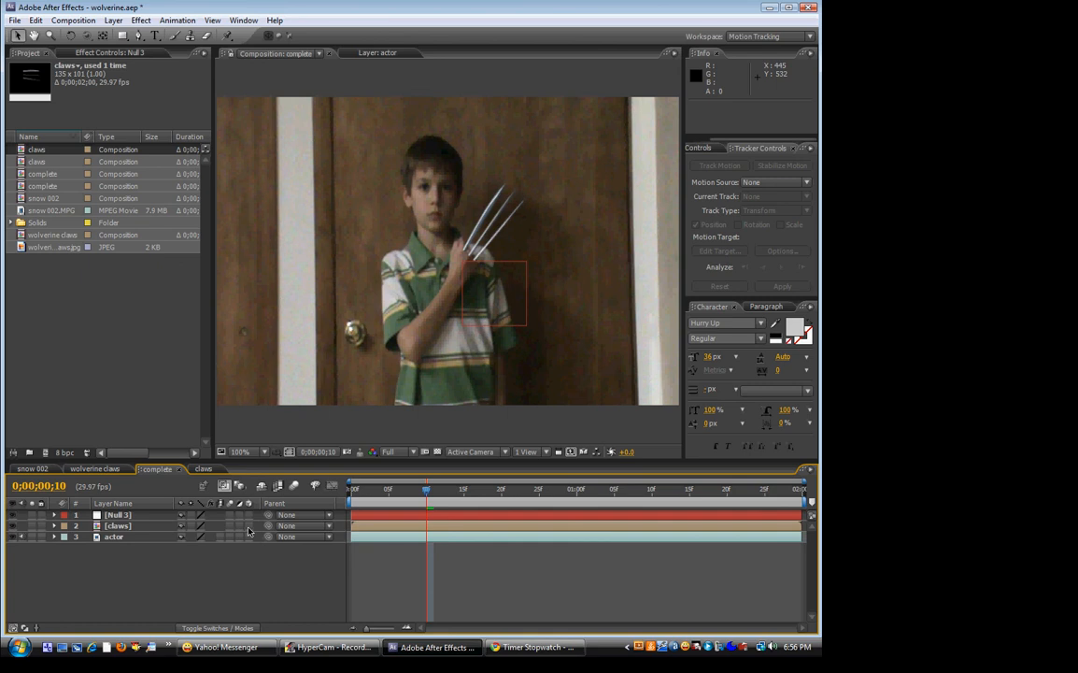
drag(270, 529, 154, 518)
drag(430, 499, 646, 490)
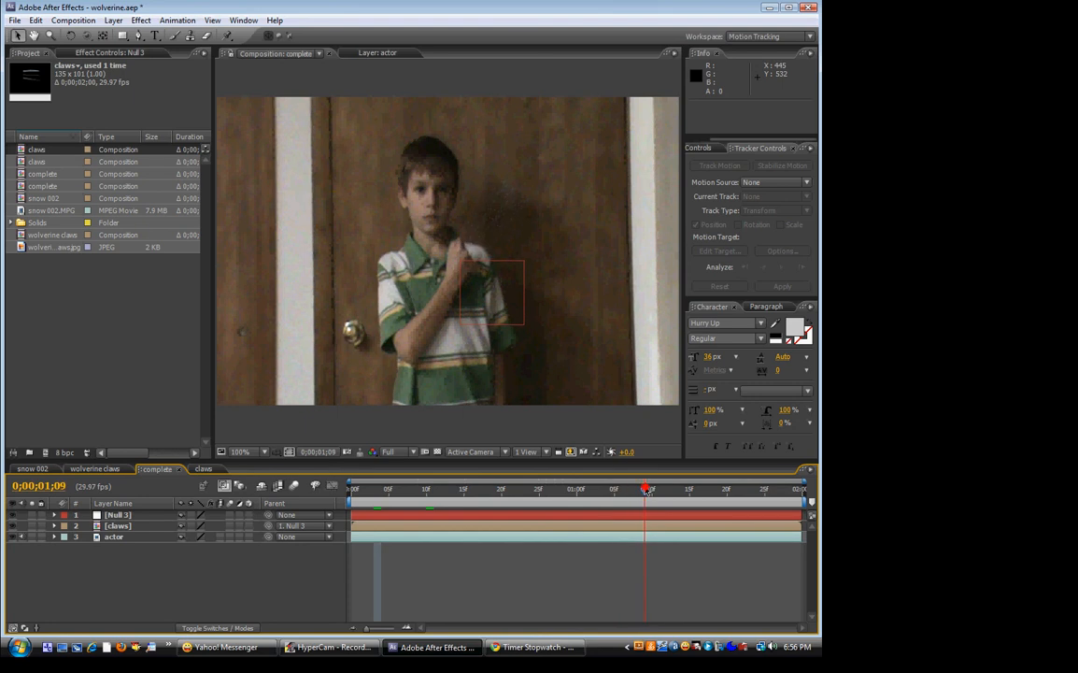
In the claws composition, shift the last two Mask Path keyframes so the first lands at 0;00;01;13, and check the retraction in the complete composition.
click(205, 468)
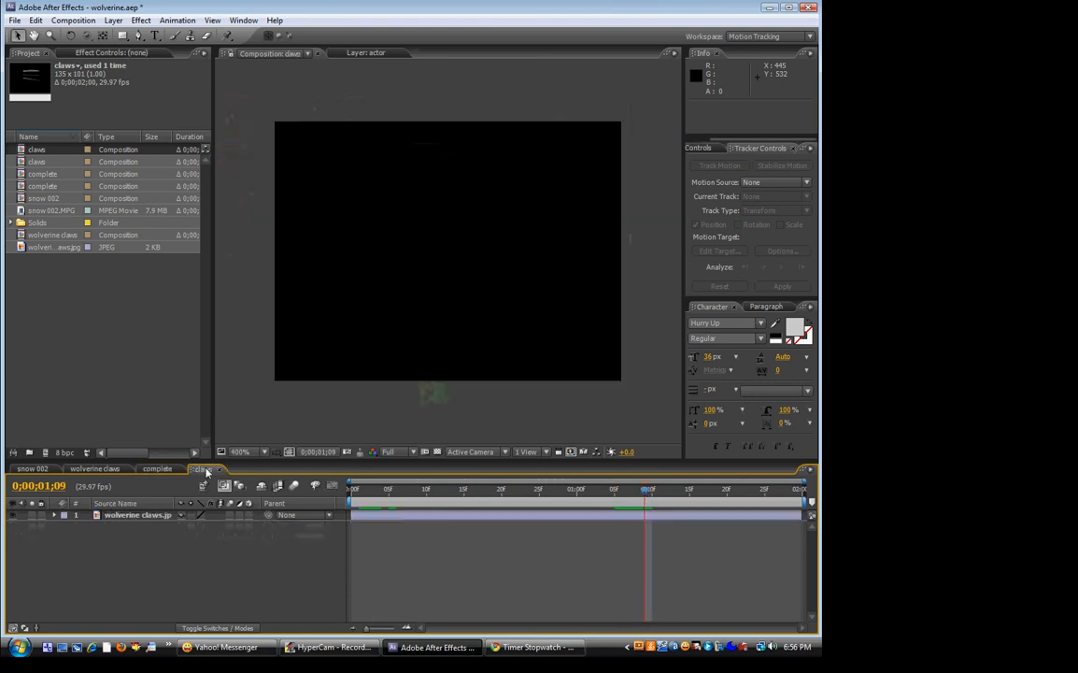
click(470, 495)
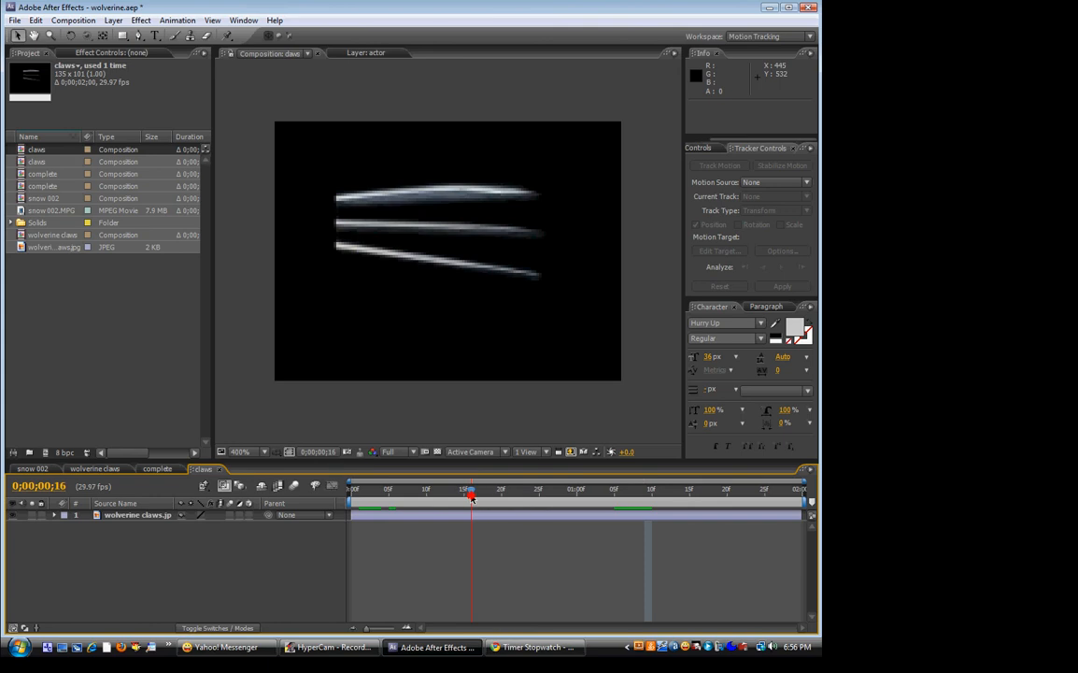
click(156, 515)
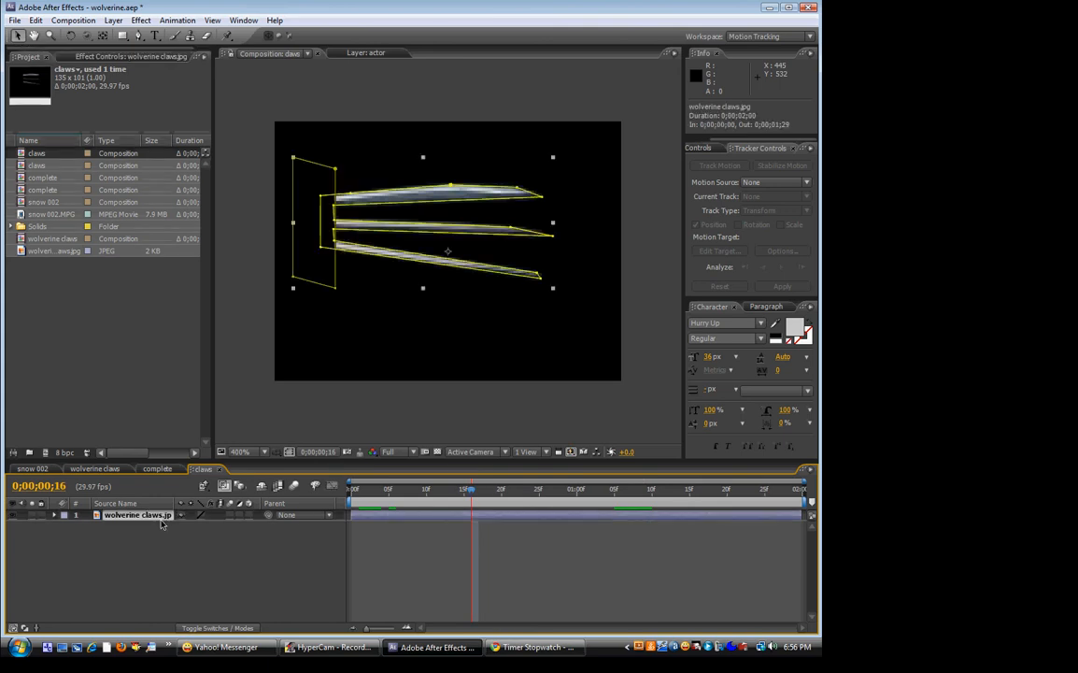
key(m)
drag(604, 530, 674, 538)
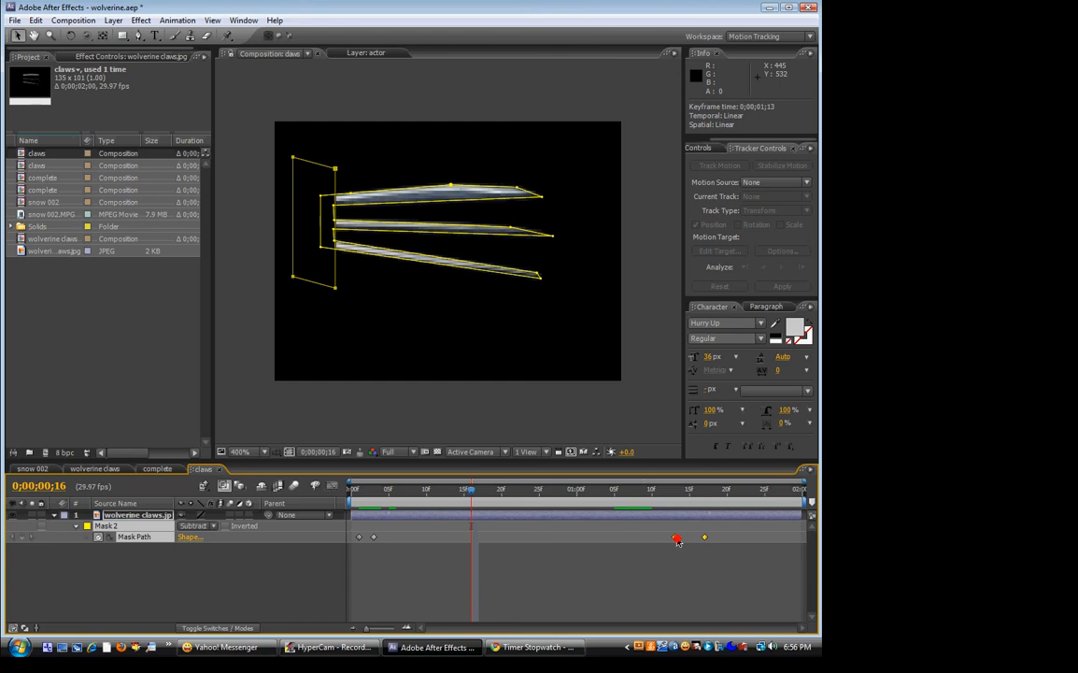
click(161, 470)
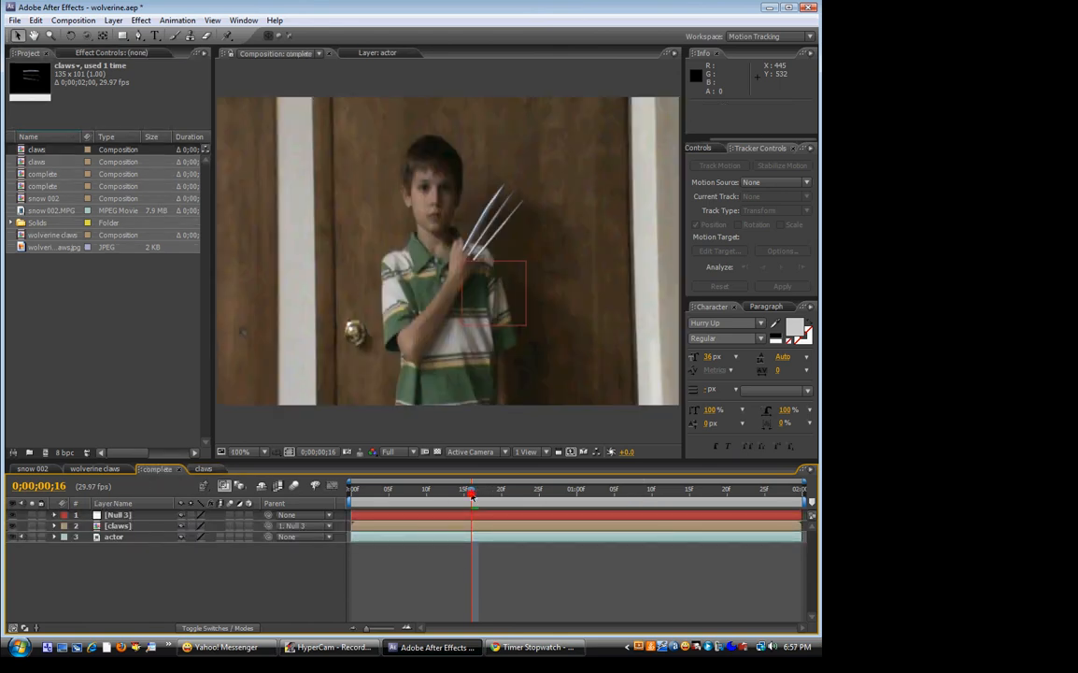
drag(472, 497, 770, 493)
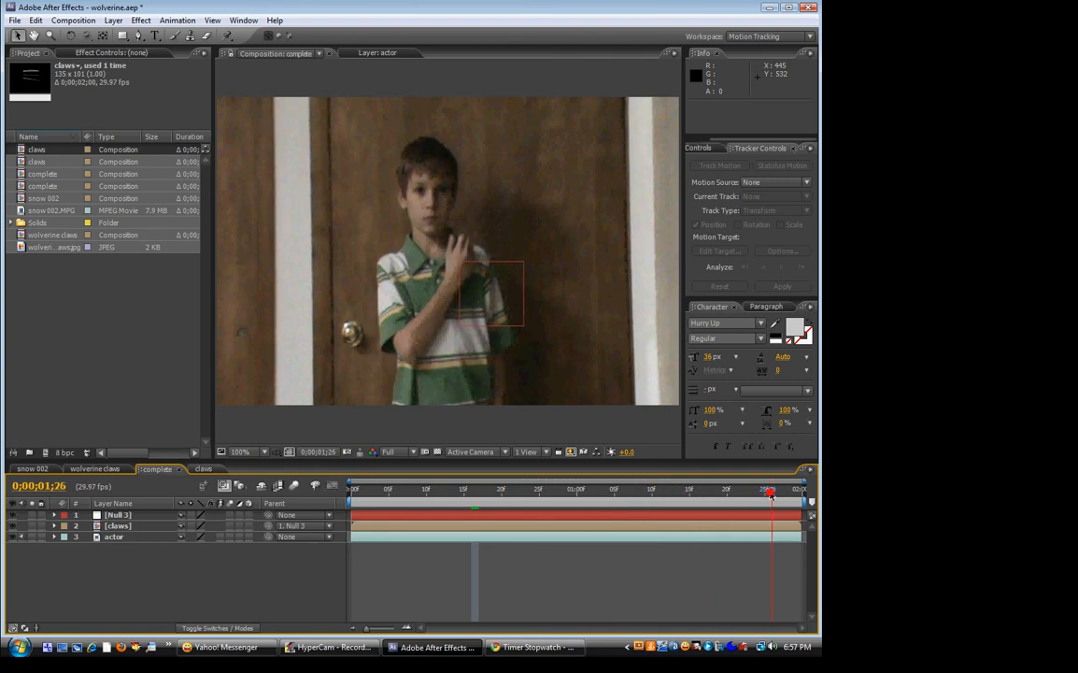
Shift the claws' last two Mask Path keyframes close to the end of the timeline and review the ending in the complete composition.
click(206, 469)
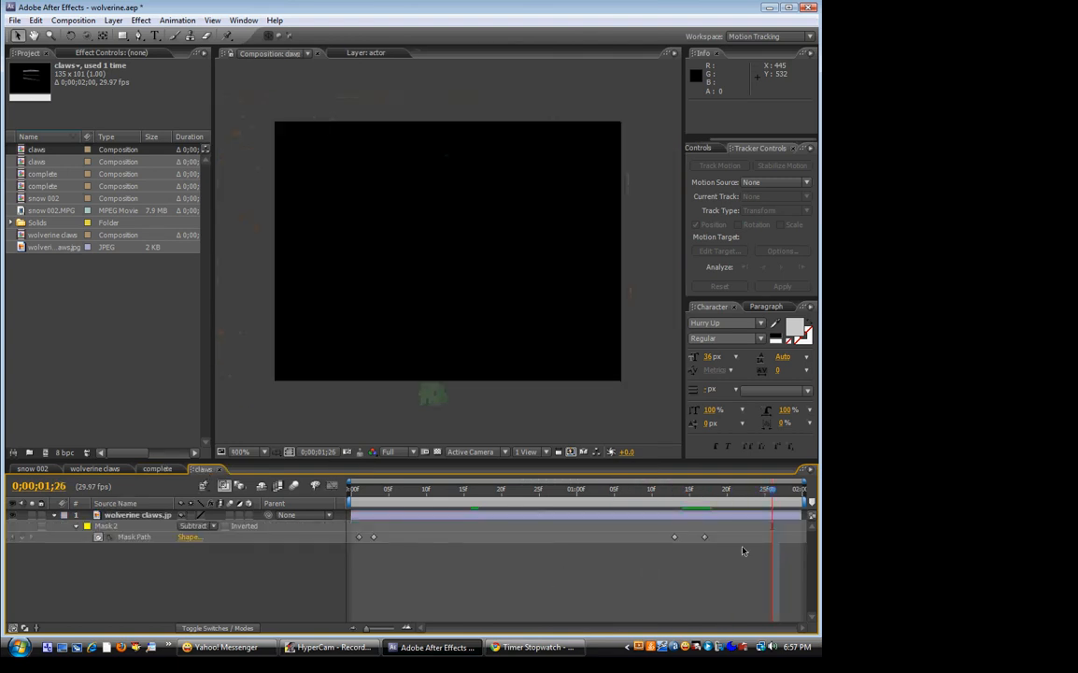
drag(665, 534, 687, 540)
drag(764, 540, 770, 539)
click(234, 563)
click(156, 469)
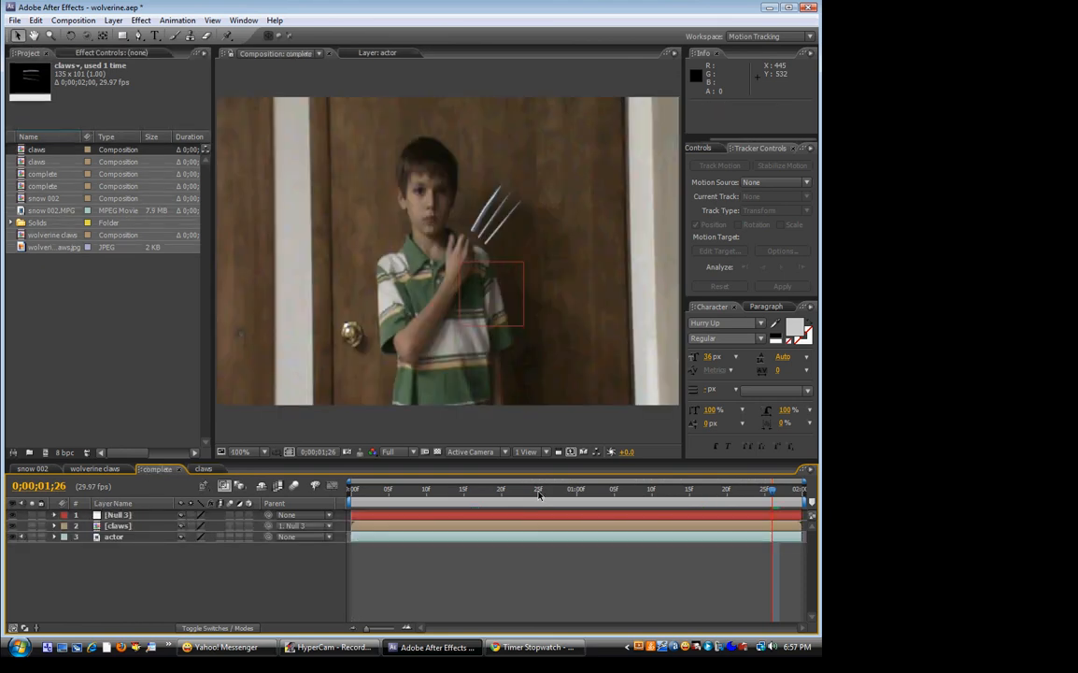
drag(774, 497, 798, 501)
At 0;00;00;00, add a Position keyframe to the claws layer and move it to about 31.4, -27.8, closer to the fist.
key(Home)
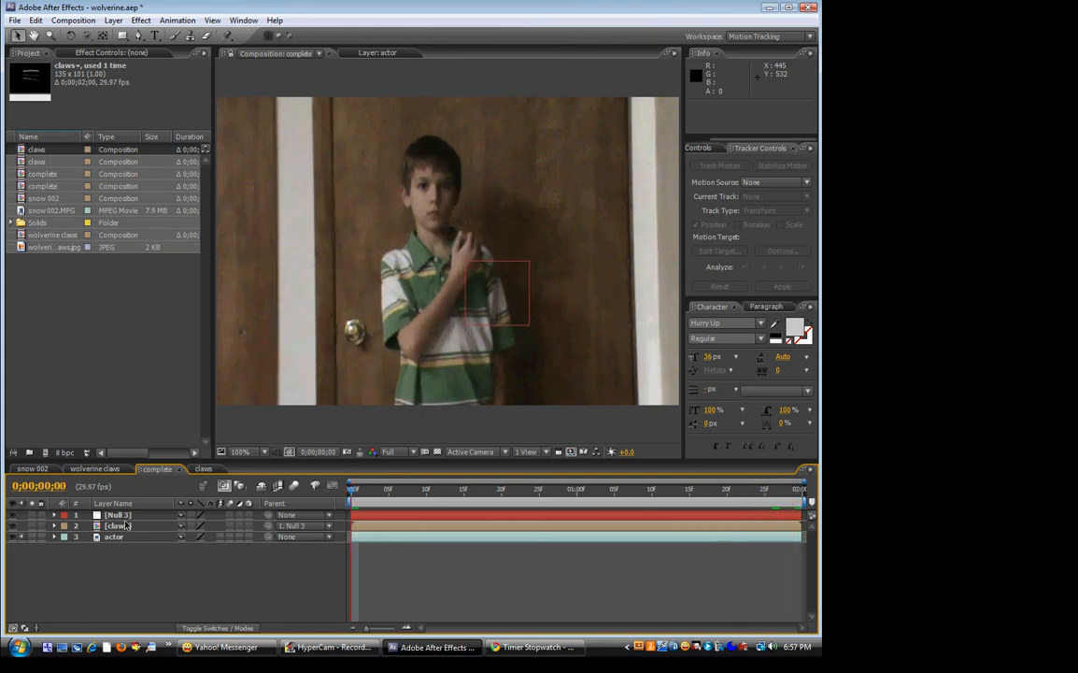
click(121, 526)
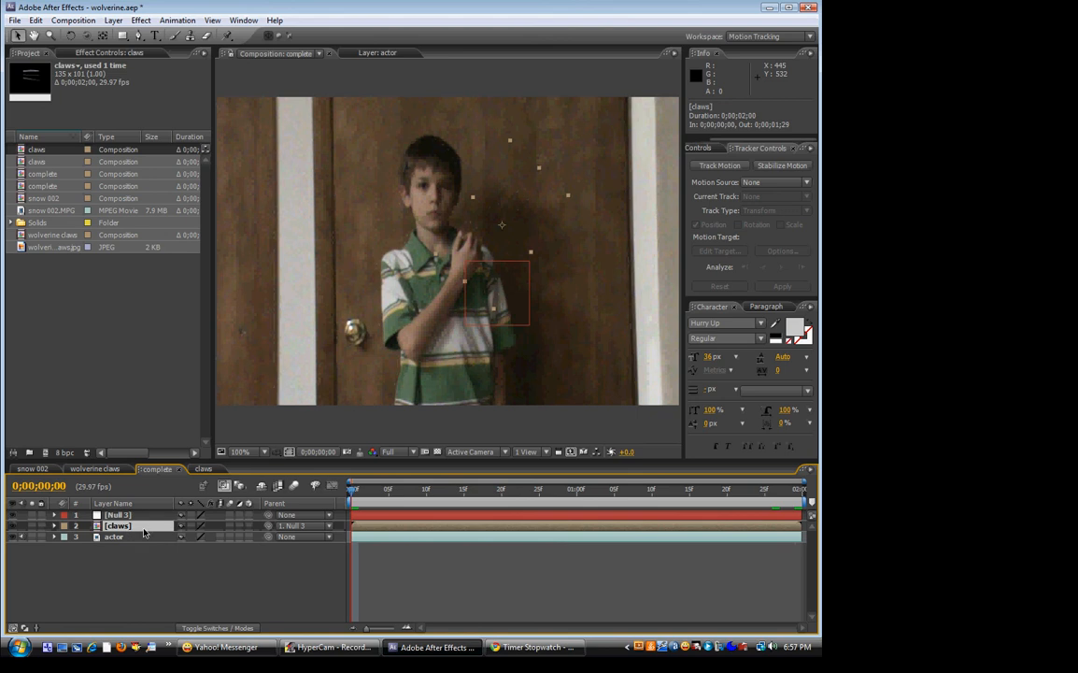
key(p)
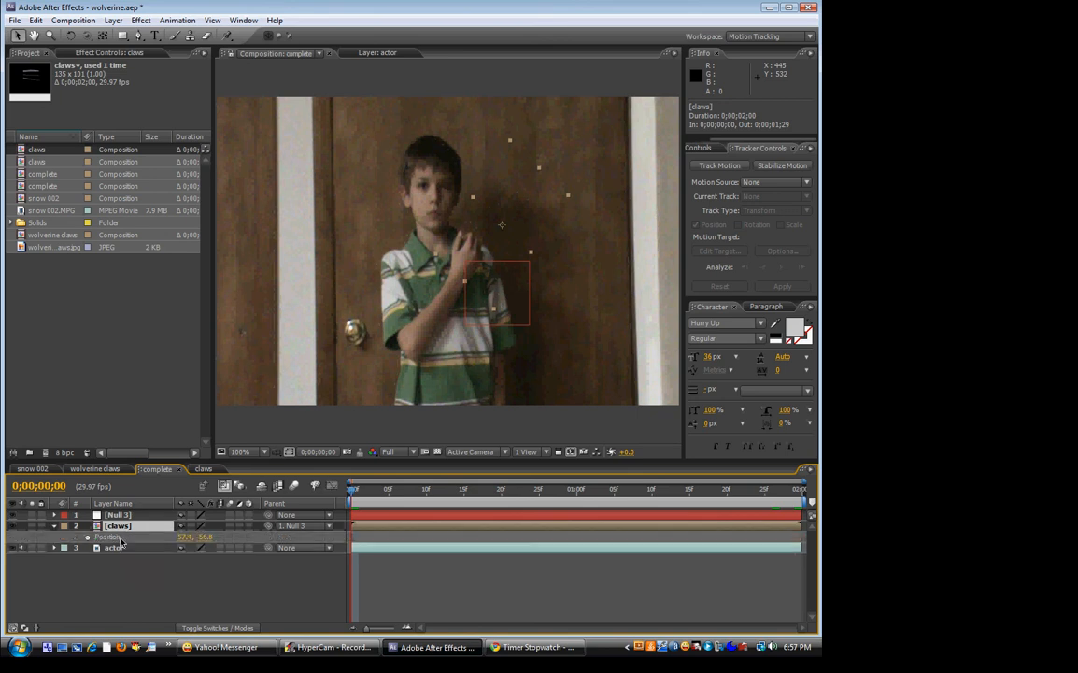
click(87, 537)
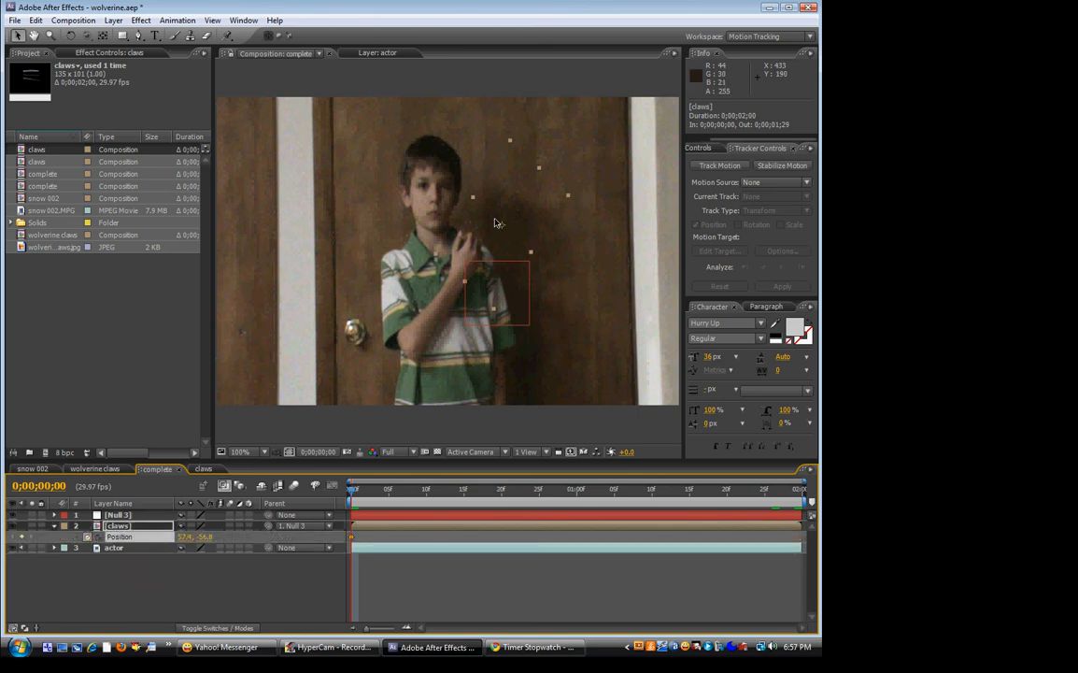
drag(529, 218, 512, 234)
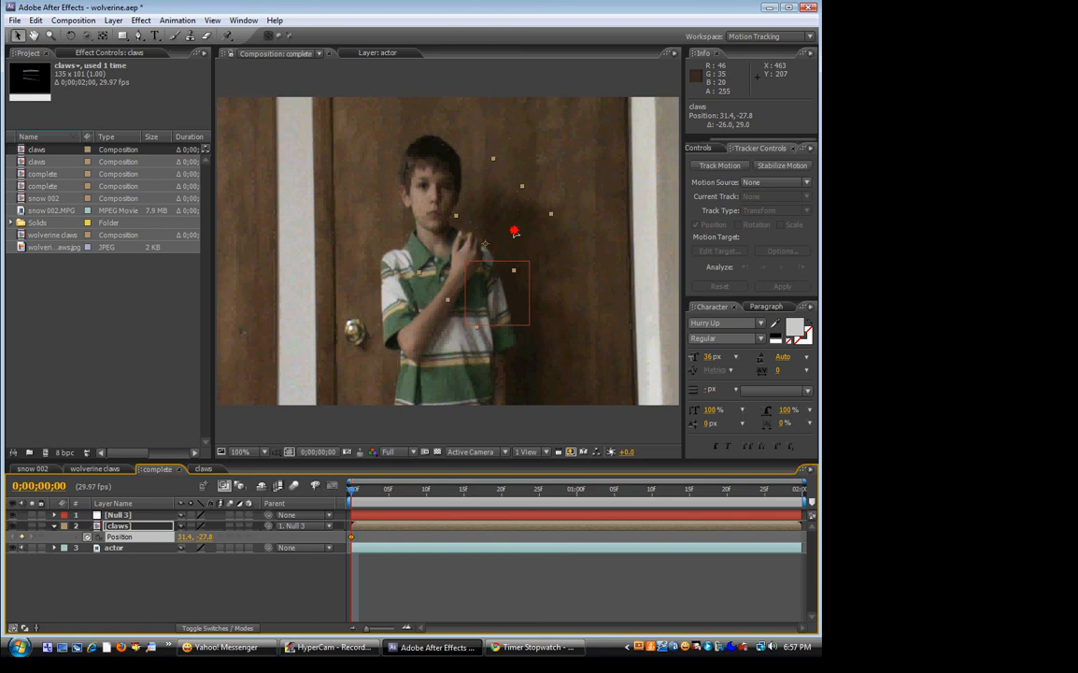
Add Position keyframes to the claws layer on frames 1, 2 and 3, following the emerging claws from the fist and ending at 57.4, -59.8.
click(369, 489)
drag(369, 489, 363, 491)
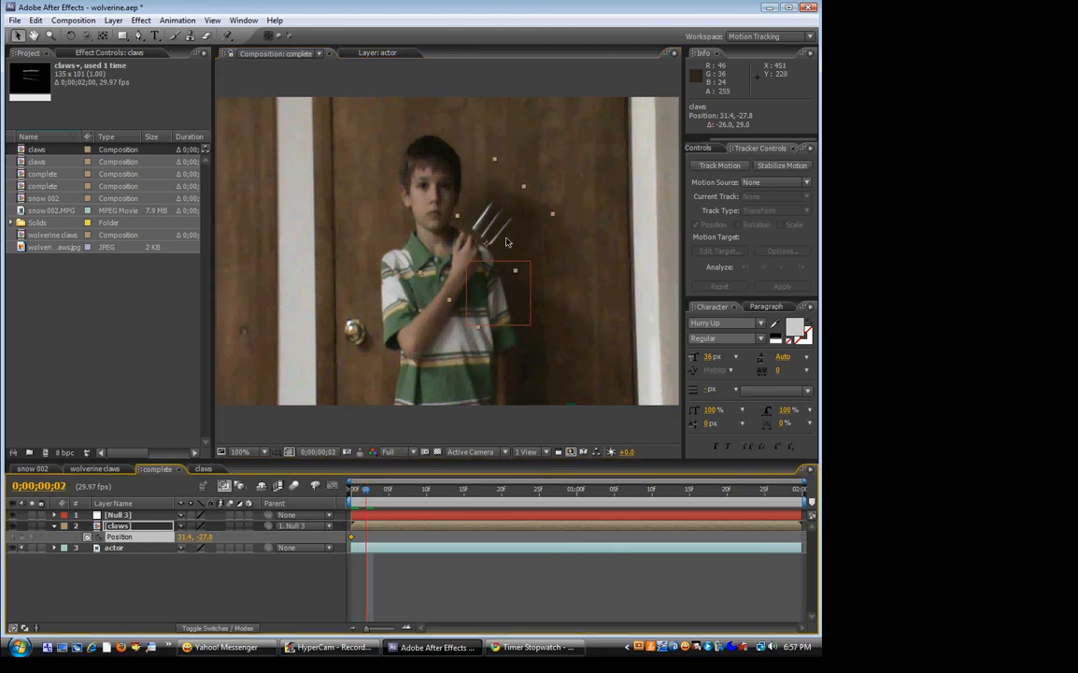
key(Page_Up)
key(Page_Down)
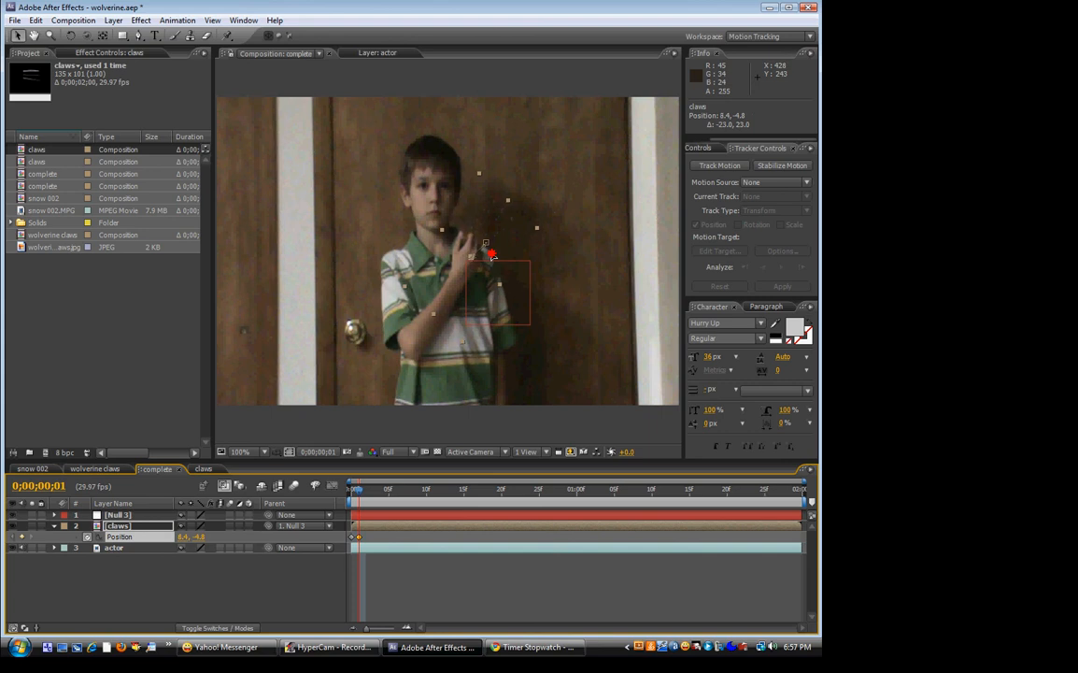
drag(507, 241, 531, 215)
key(Page_Down)
key(KP_0)
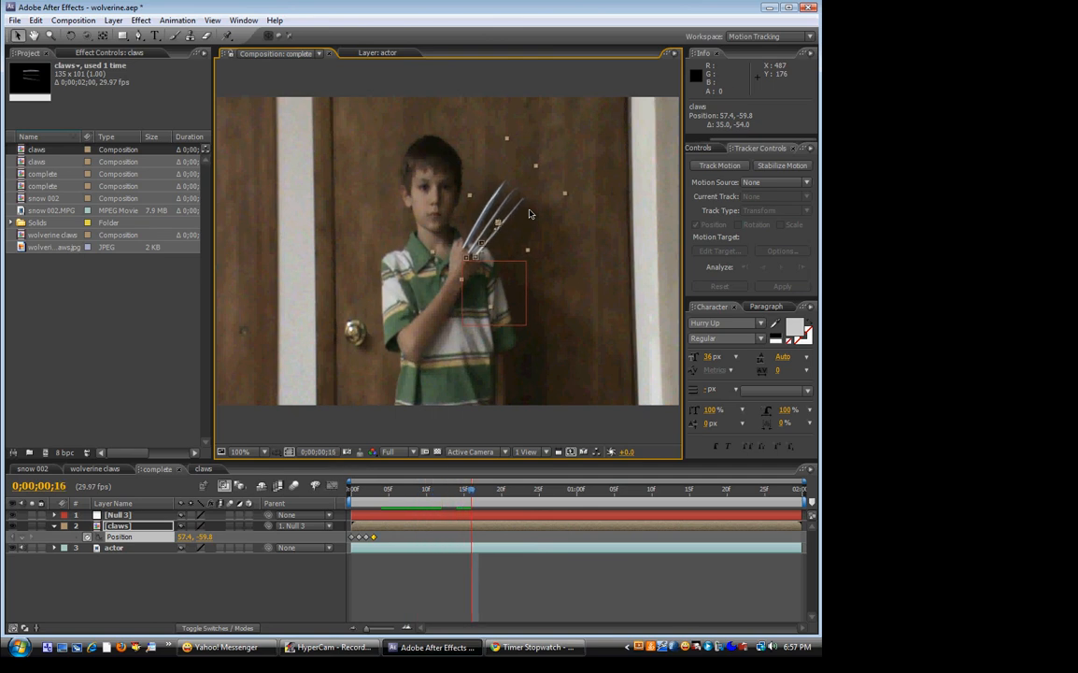
key(alt+Tab)
key(alt+Tab)
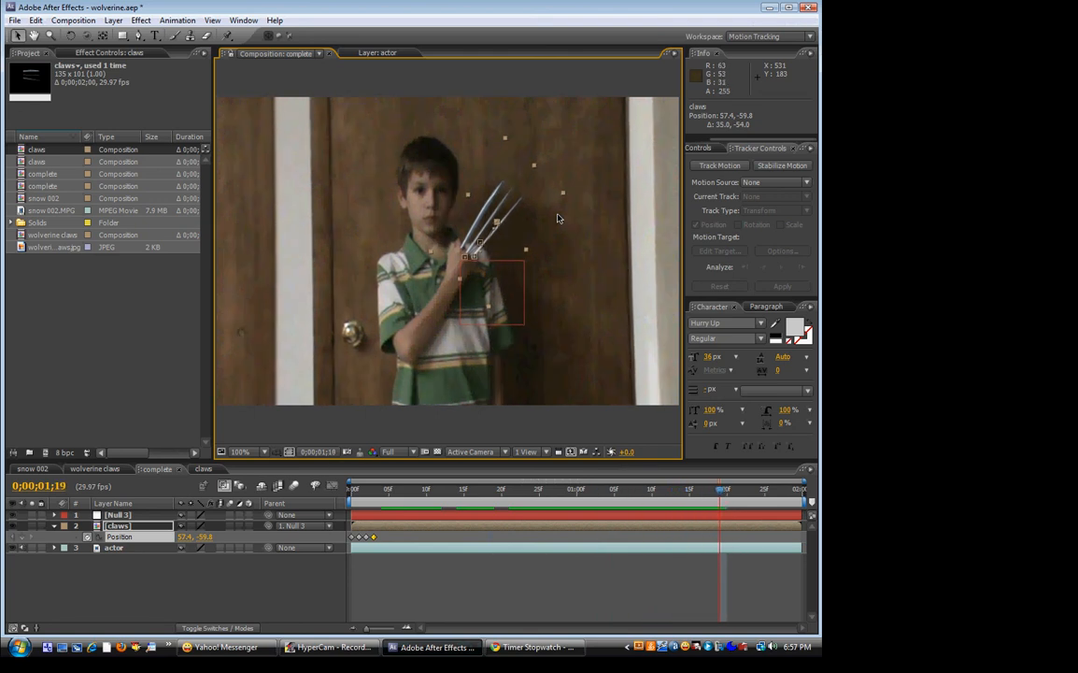
key(Page_Down)
key(Page_Down)
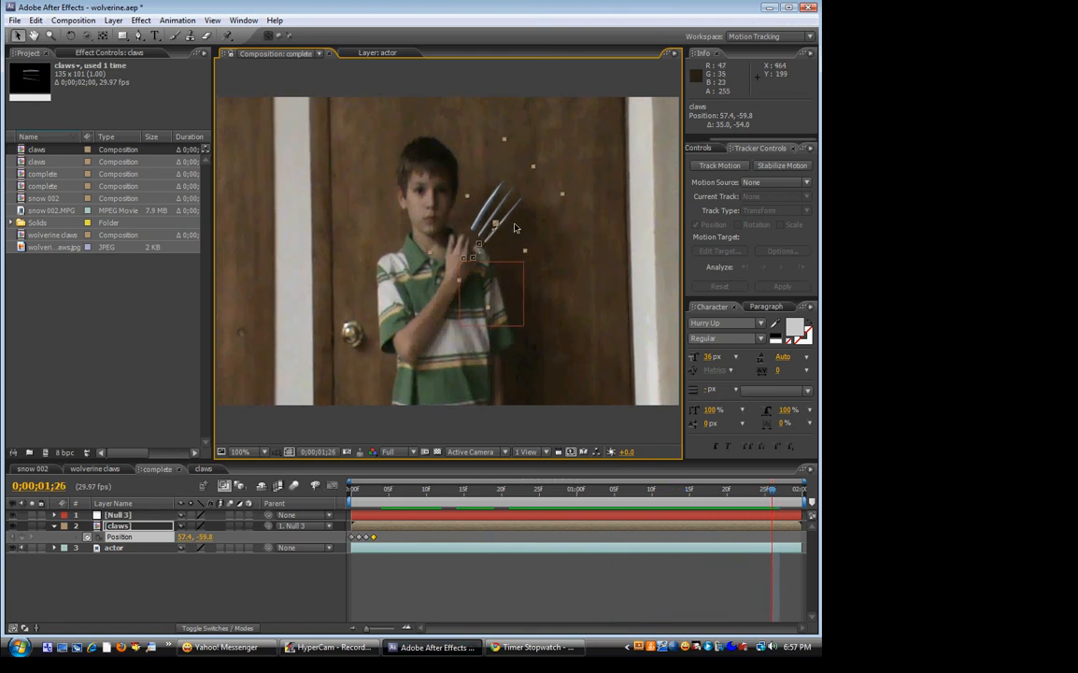
drag(519, 221, 507, 241)
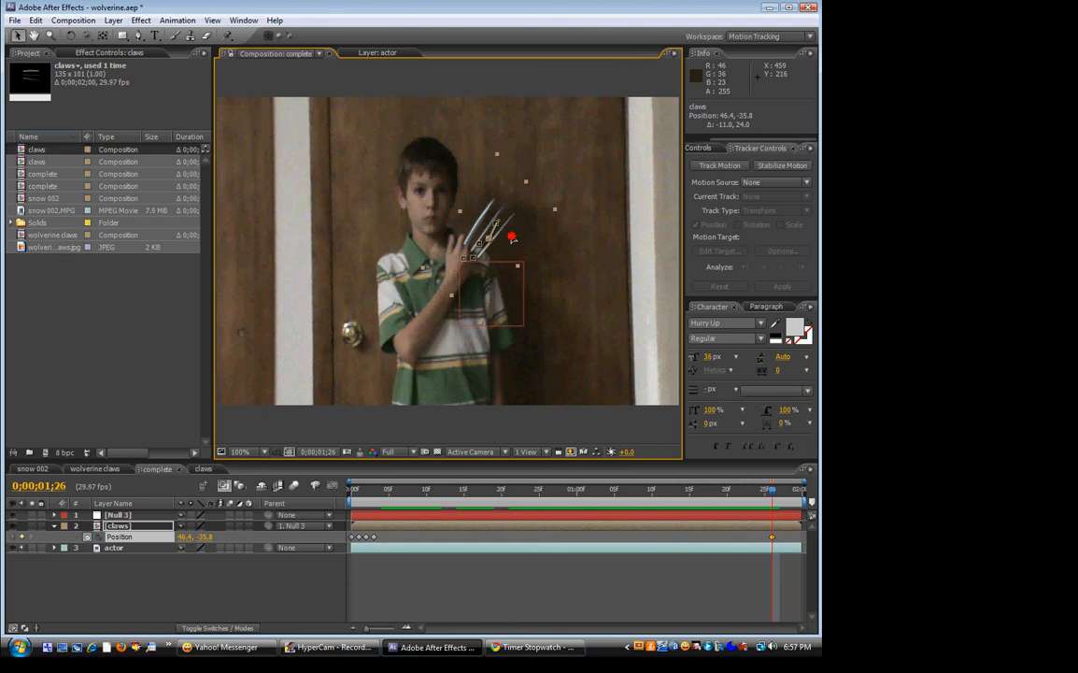
key(ctrl+z)
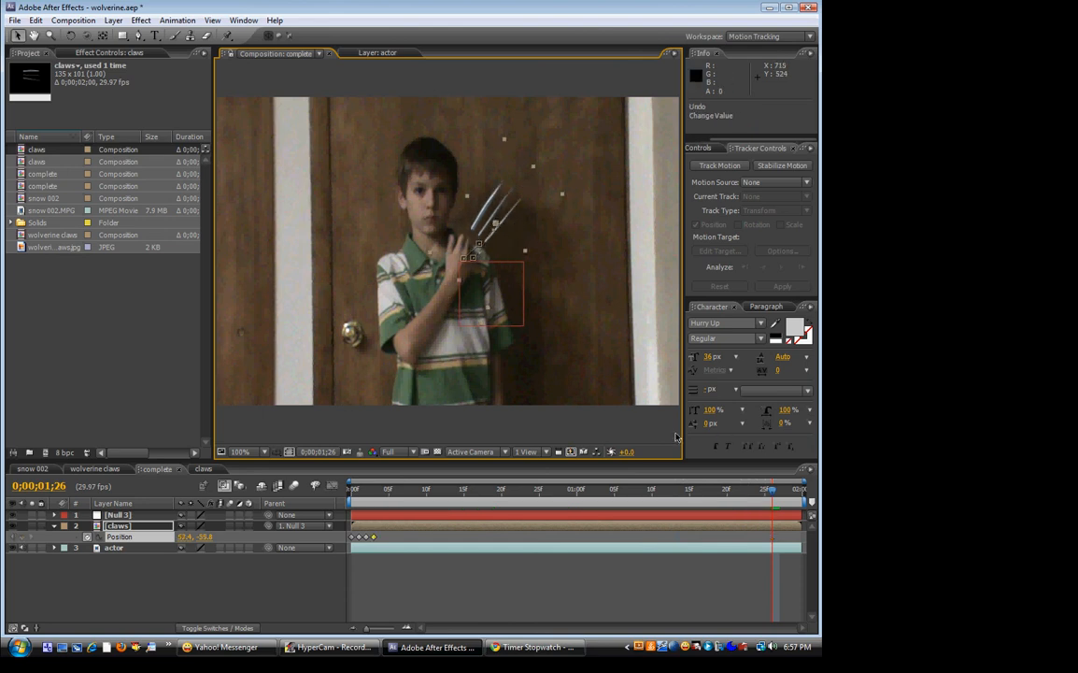
Hold the claws' Position with a keyframe at 0;00;01;25, then lower the layer on each following frame to -0.6, 28.2 at 0;00;01;28.
key(Page_Up)
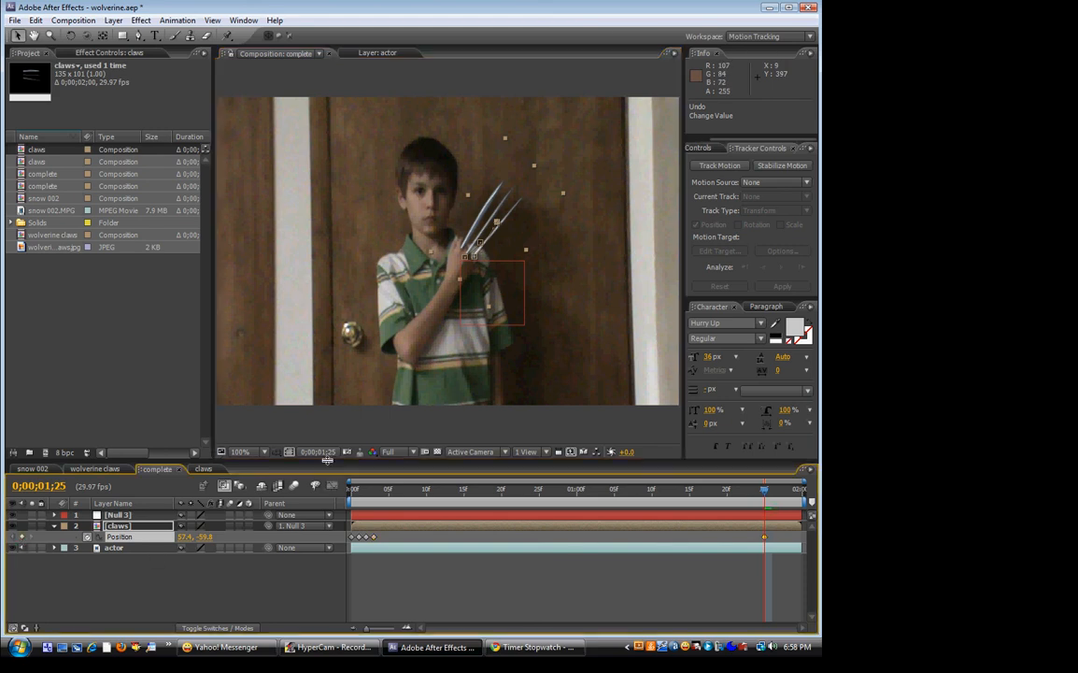
key(Page_Down)
drag(510, 222, 502, 249)
key(Page_Down)
key(Page_Down)
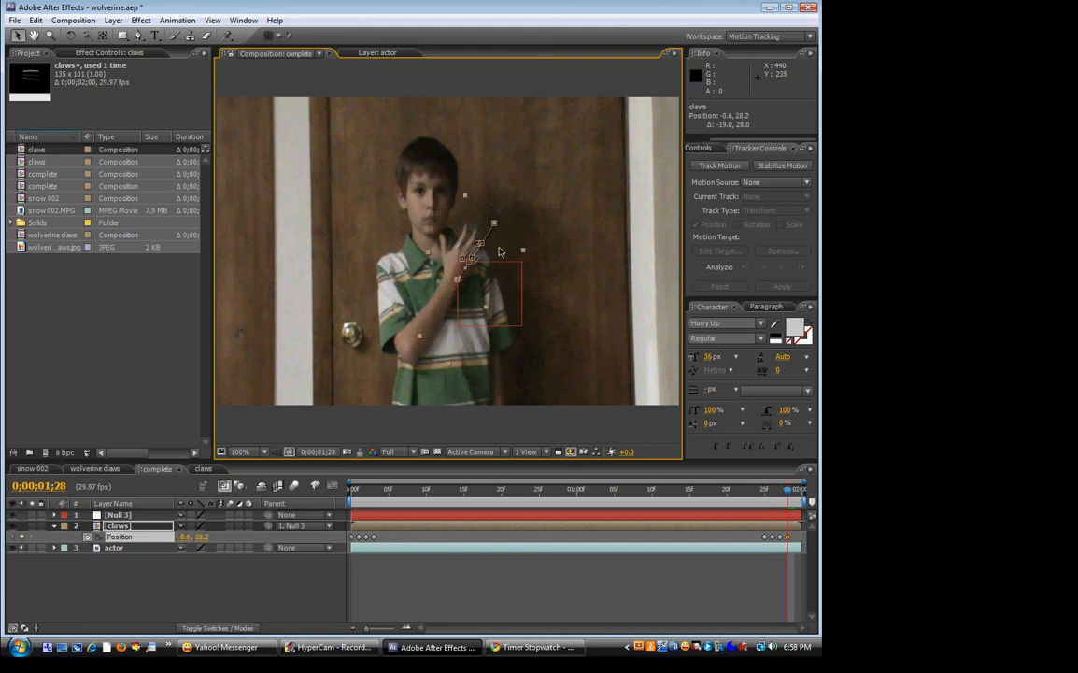
Deselect the claws layer and preview the complete composition to check the claws' extension and retraction.
key(Page_Down)
click(272, 603)
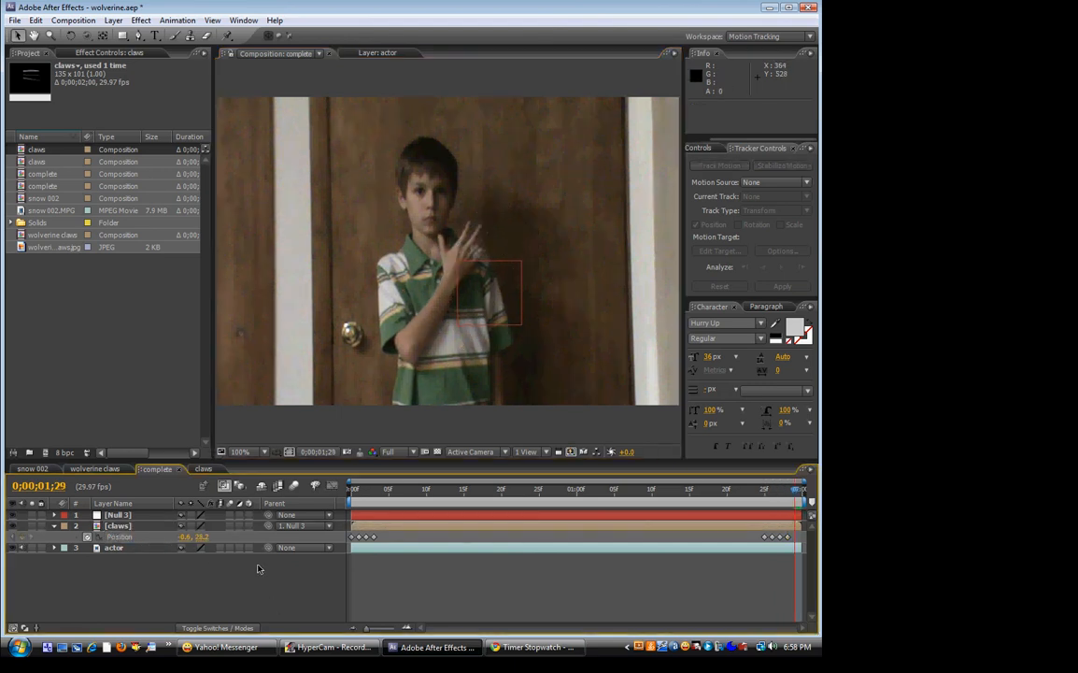
key(KP_0)
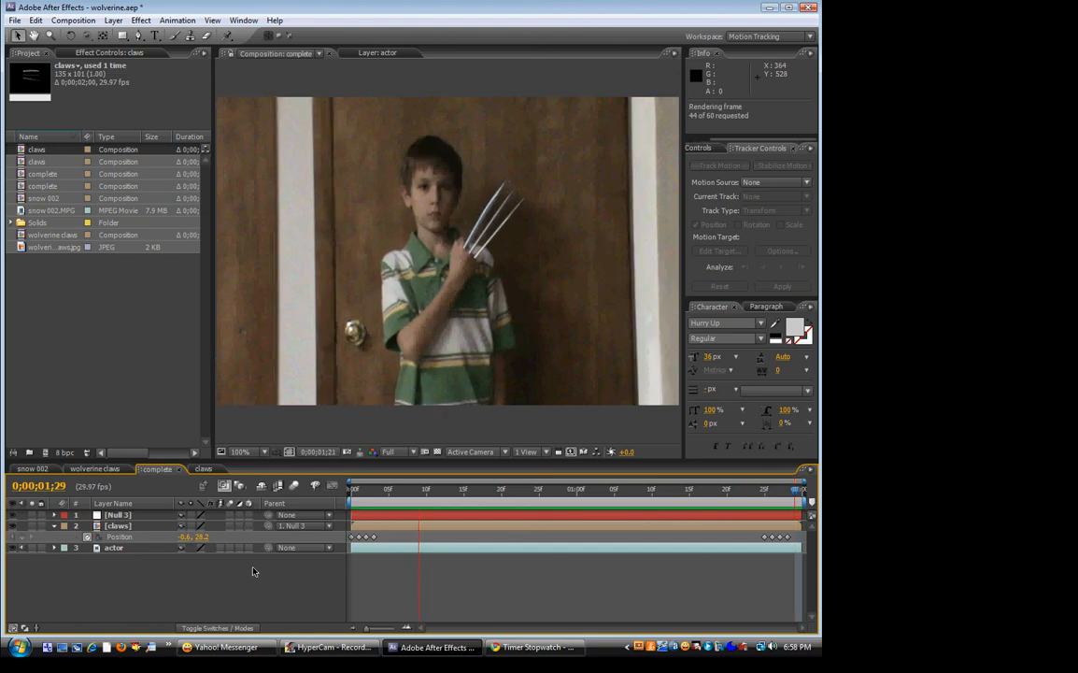